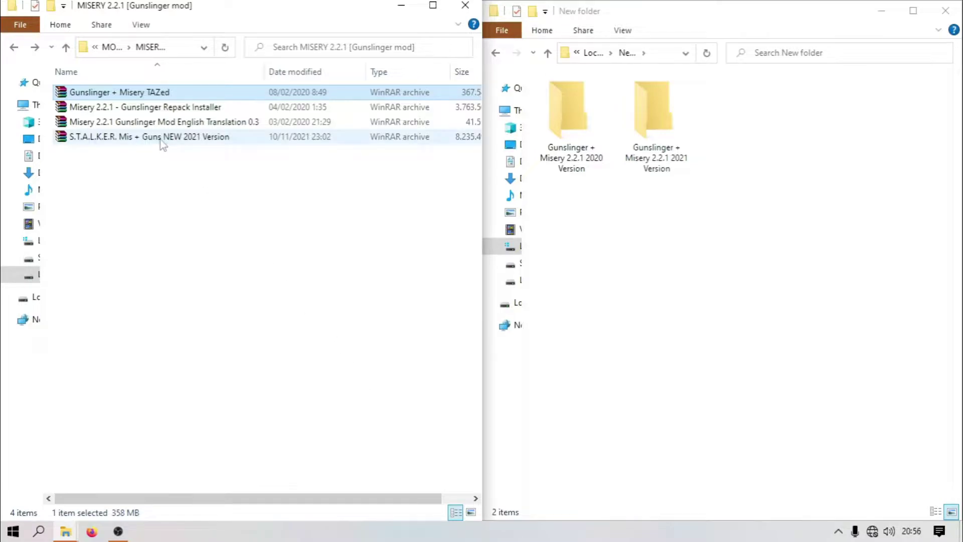
right_click(157, 187)
click(182, 242)
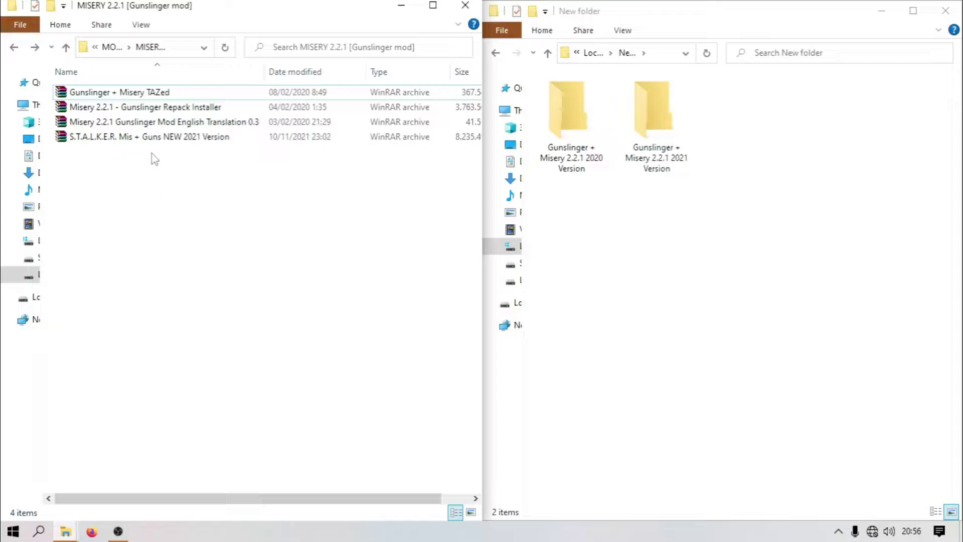
click(57, 107)
drag(57, 107, 239, 249)
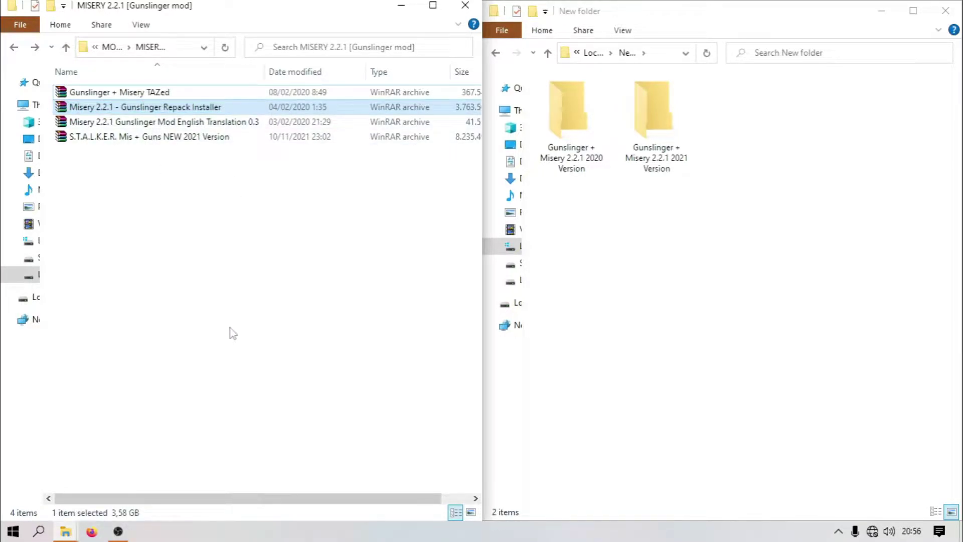
drag(47, 132, 135, 152)
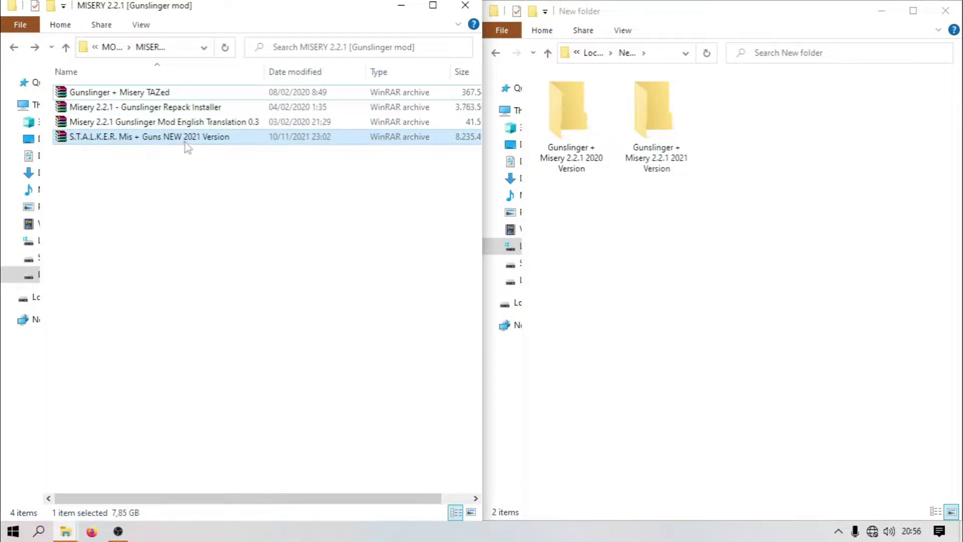
click(236, 193)
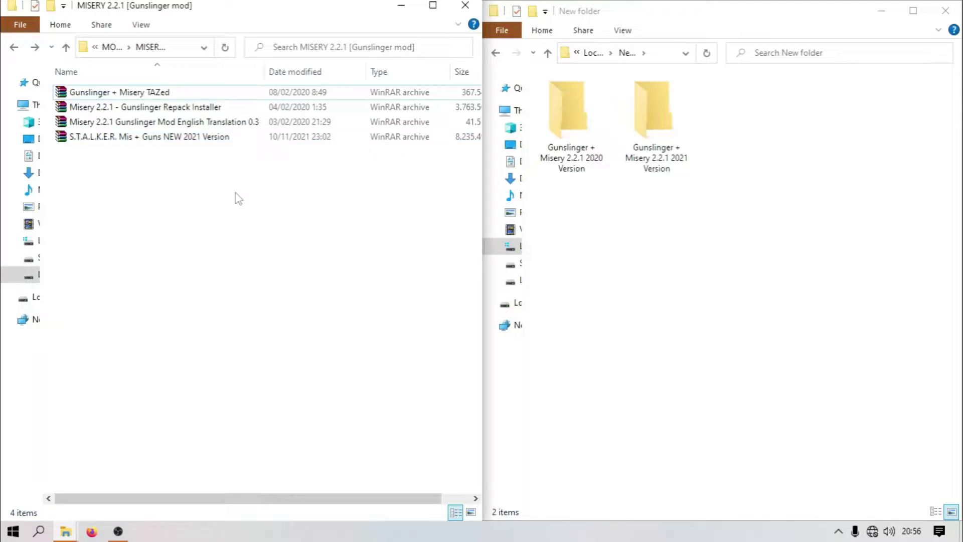
click(90, 94)
drag(90, 94, 160, 125)
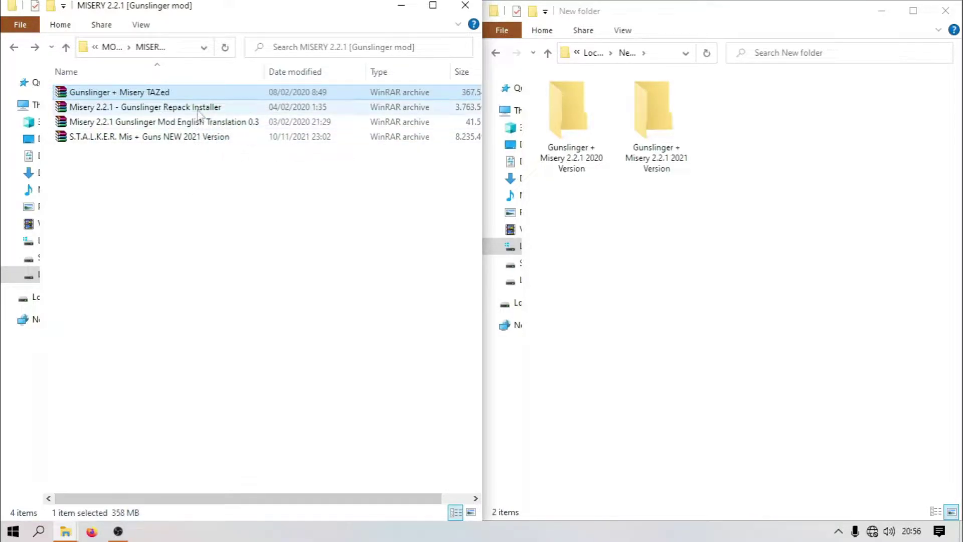
click(199, 111)
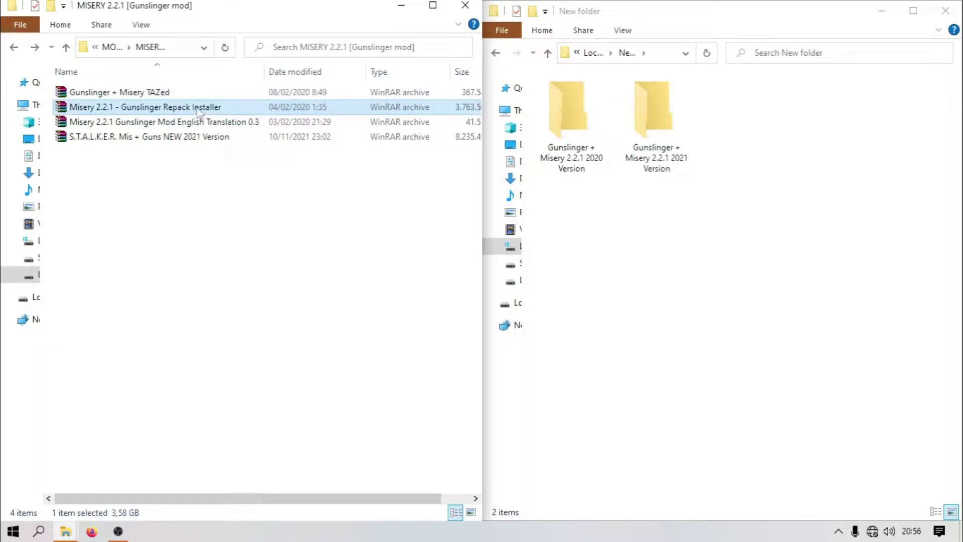
key(Up)
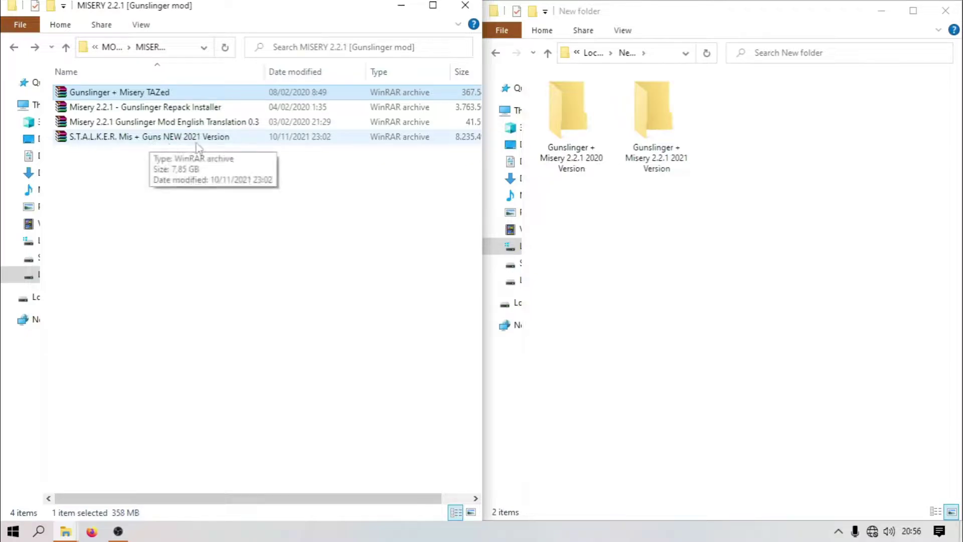
right_click(195, 181)
click(218, 239)
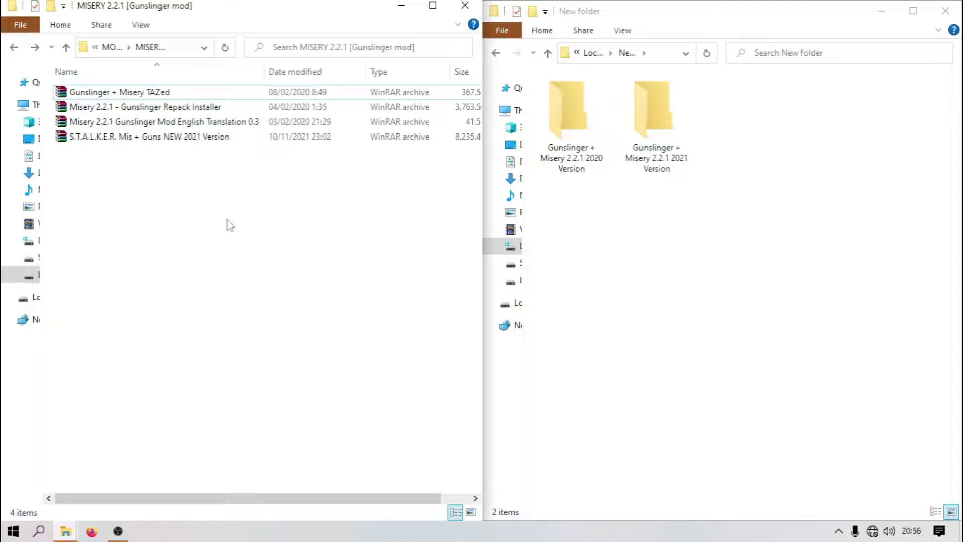
click(186, 138)
right_click(193, 299)
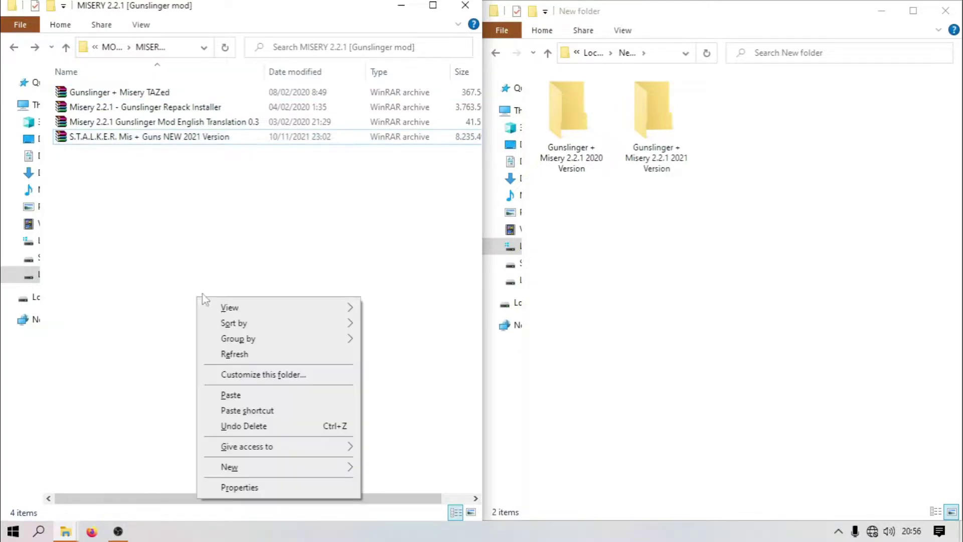
click(232, 354)
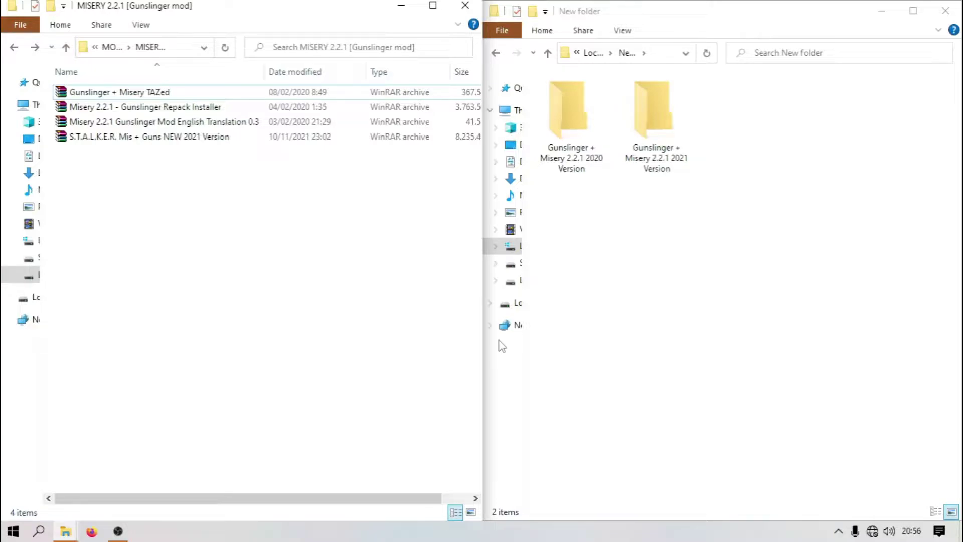
Step: Extract everything in the Misery 2.2.1 - Gunslinger Repack Installer archive into the Gunslinger + Misery 2.2.1 2020 Version folder
click(158, 110)
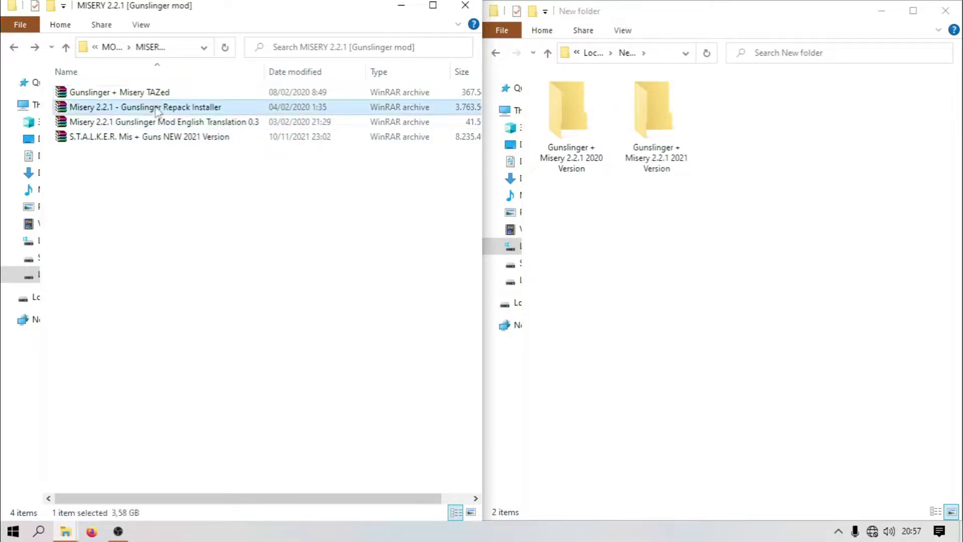
double_click(157, 107)
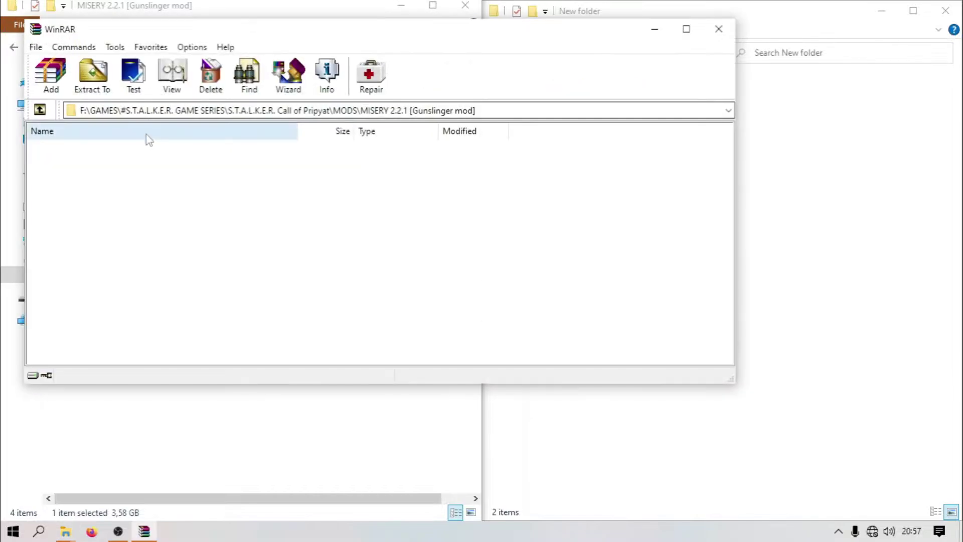
drag(110, 131, 137, 131)
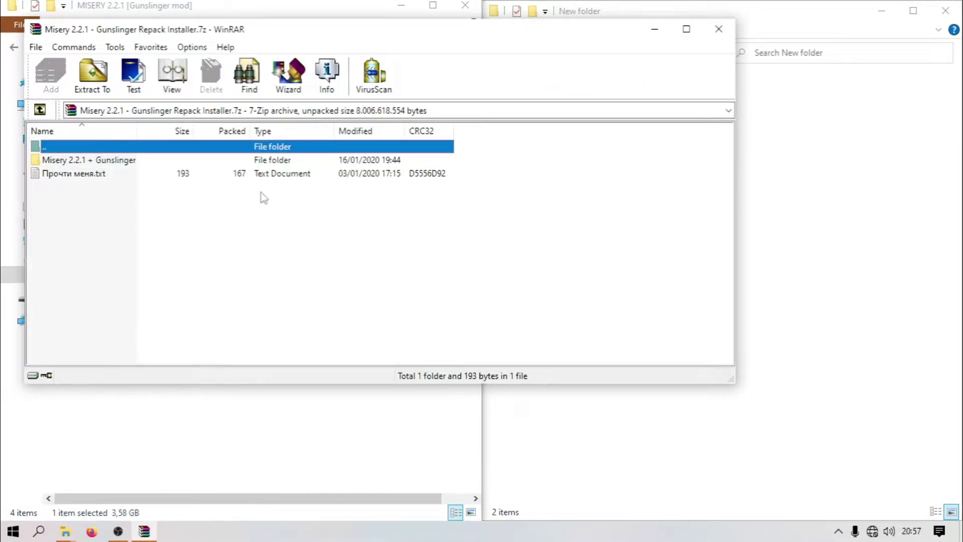
drag(335, 193, 384, 162)
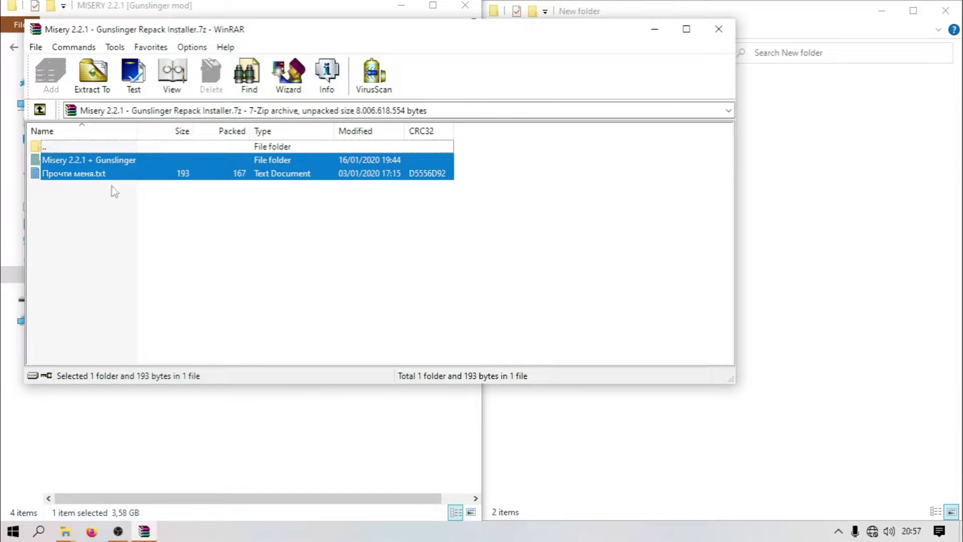
click(820, 286)
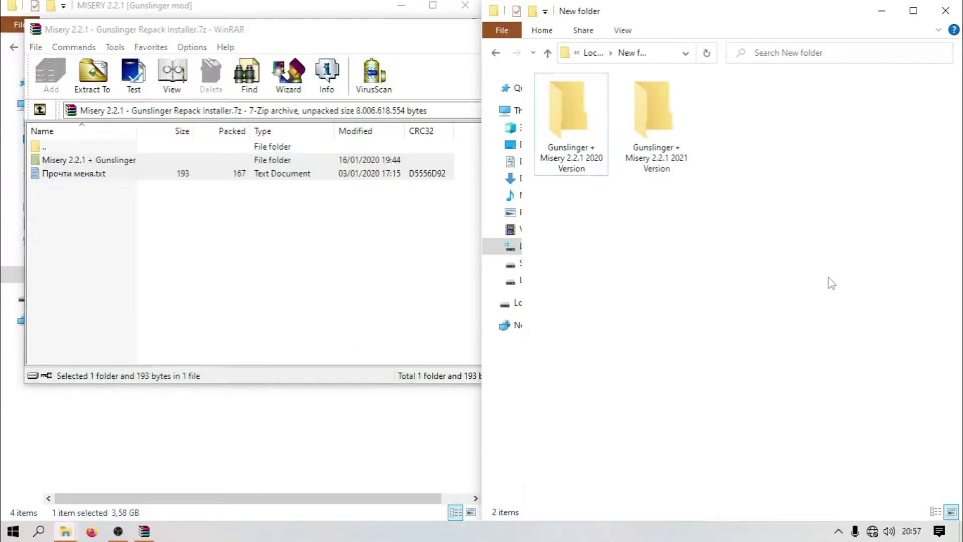
double_click(574, 127)
drag(95, 161, 760, 250)
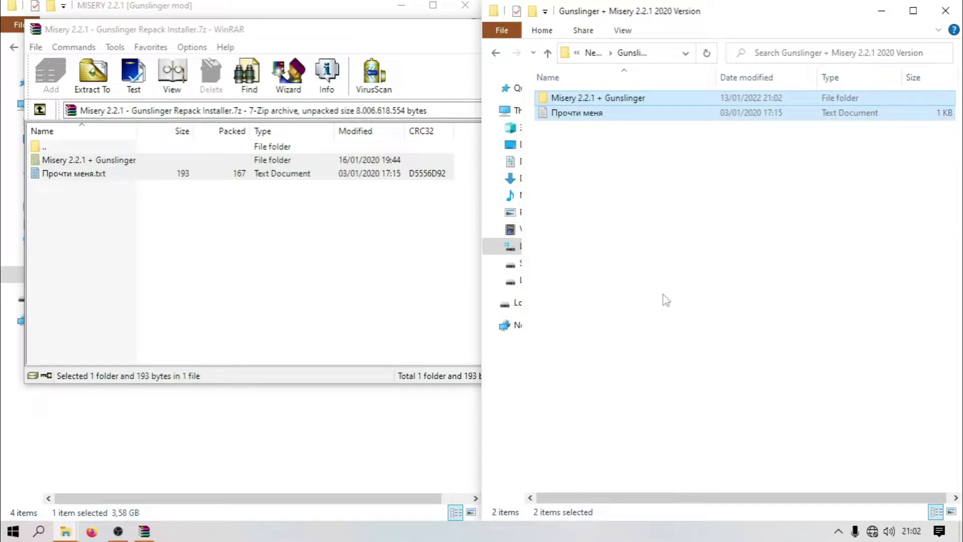
Step: Extract gamedata from the Misery 2.2.1 Gunslinger Mod English Translation 0.3 archive into the extracted Misery 2.2.1 + Gunslinger folder, then close the archive
click(40, 112)
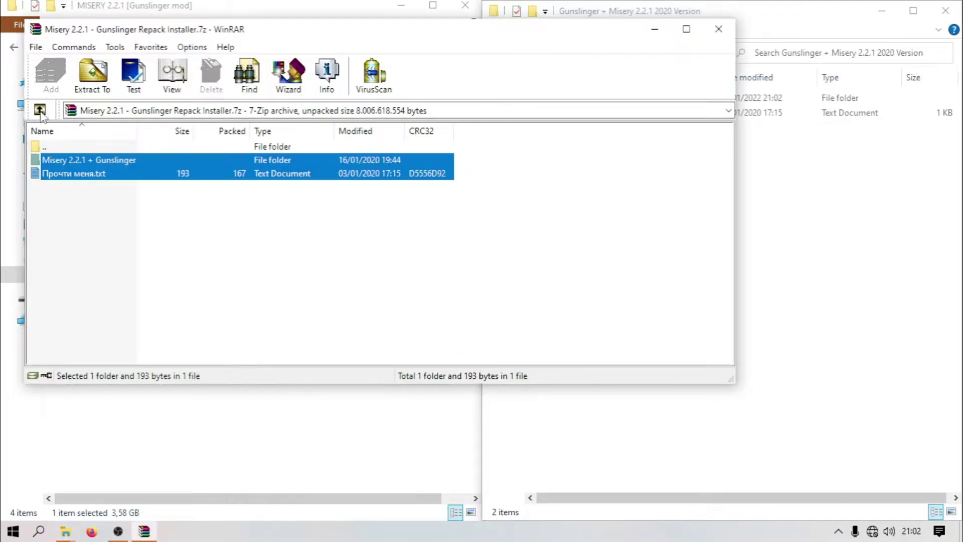
click(40, 110)
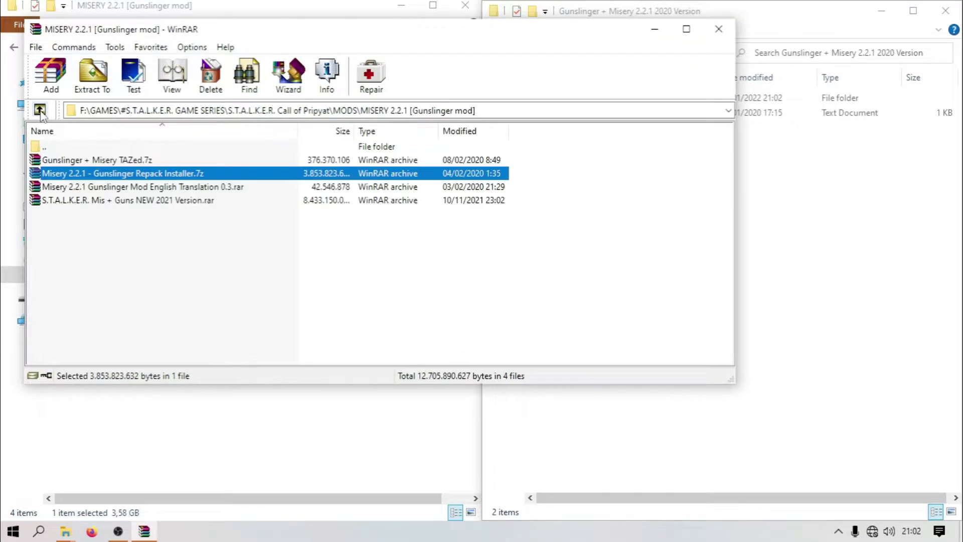
double_click(112, 187)
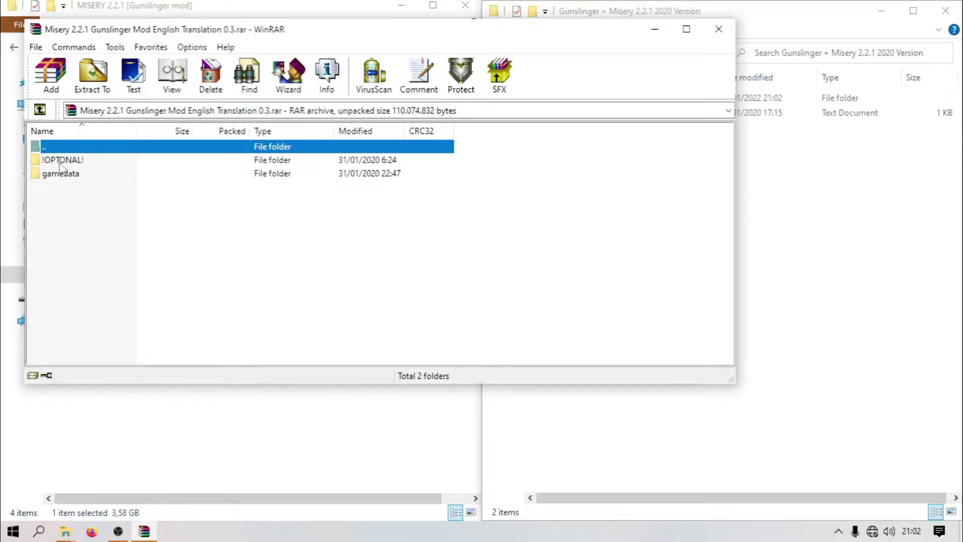
double_click(60, 161)
double_click(44, 146)
click(52, 176)
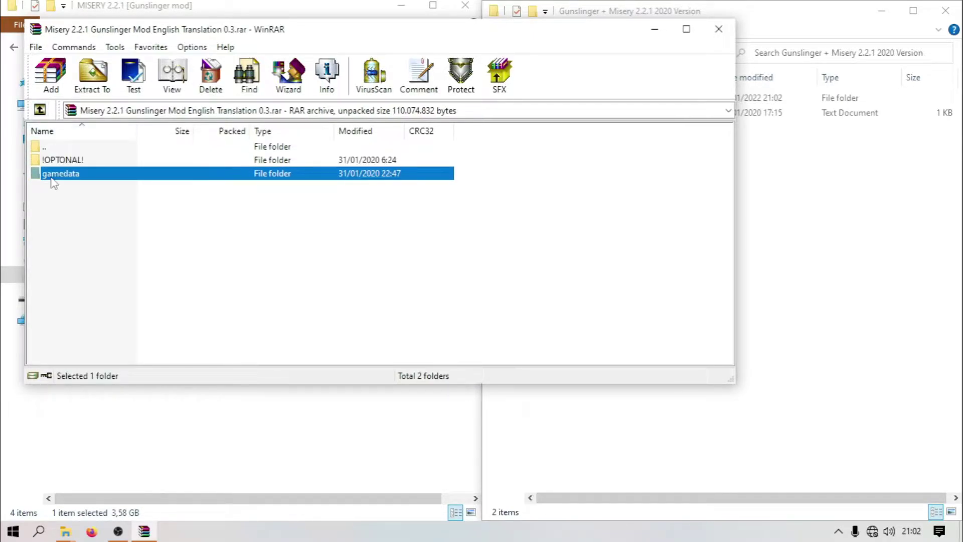
click(671, 231)
double_click(573, 100)
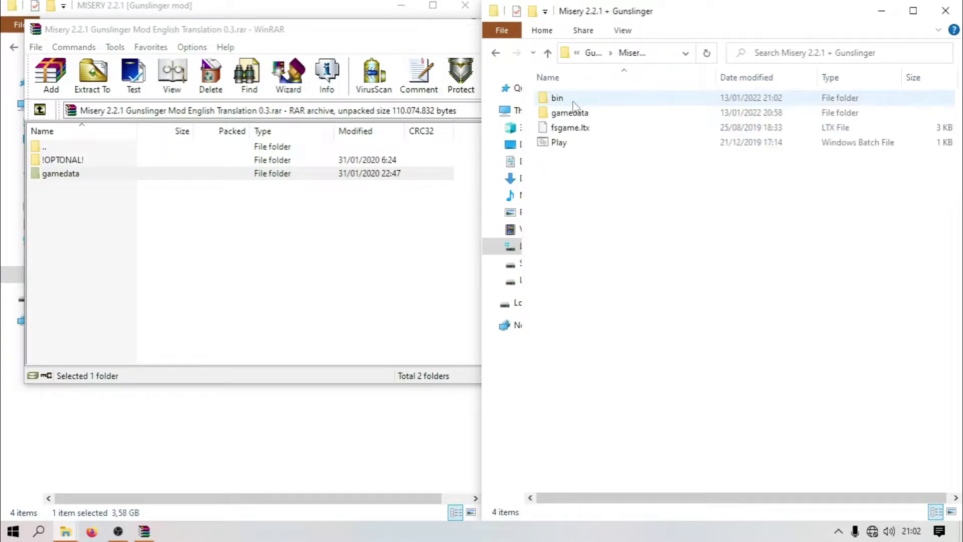
drag(78, 175, 785, 251)
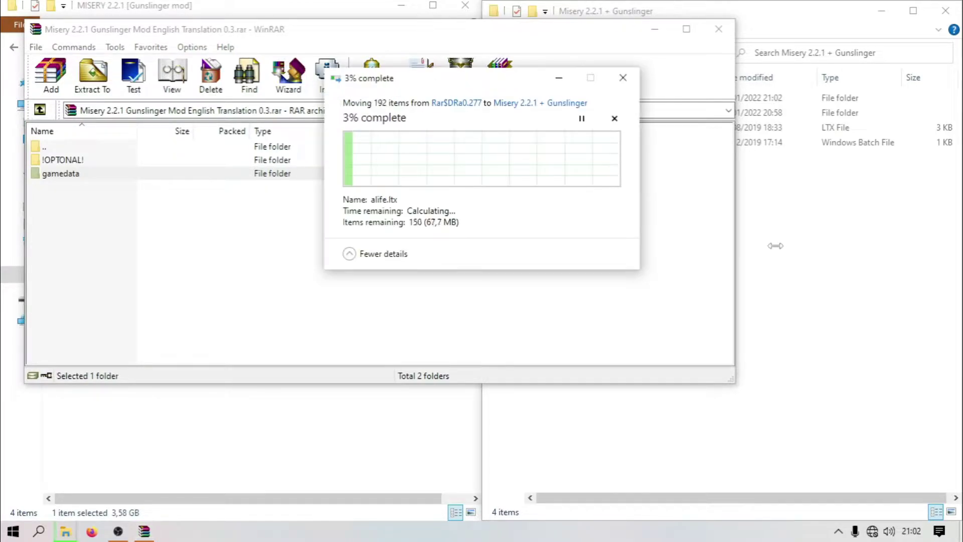
click(474, 159)
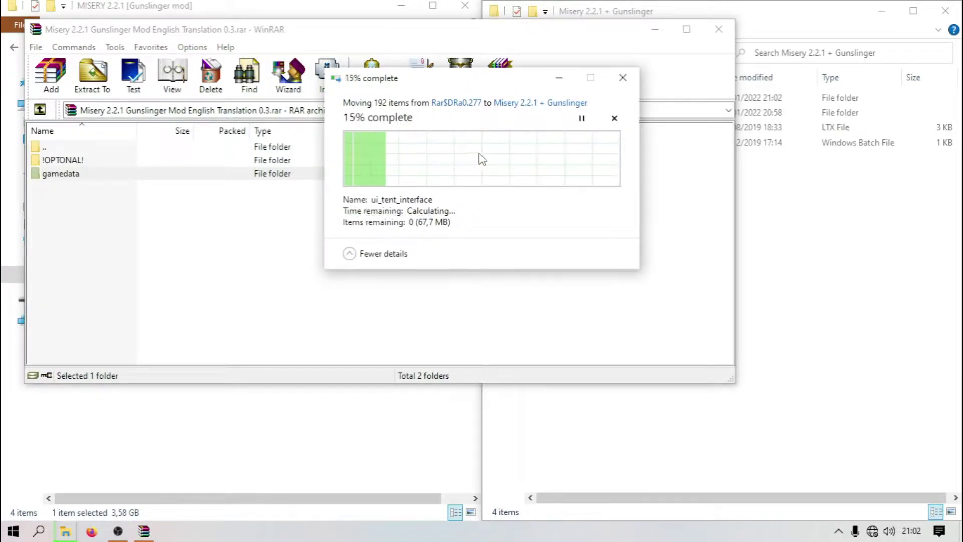
click(717, 30)
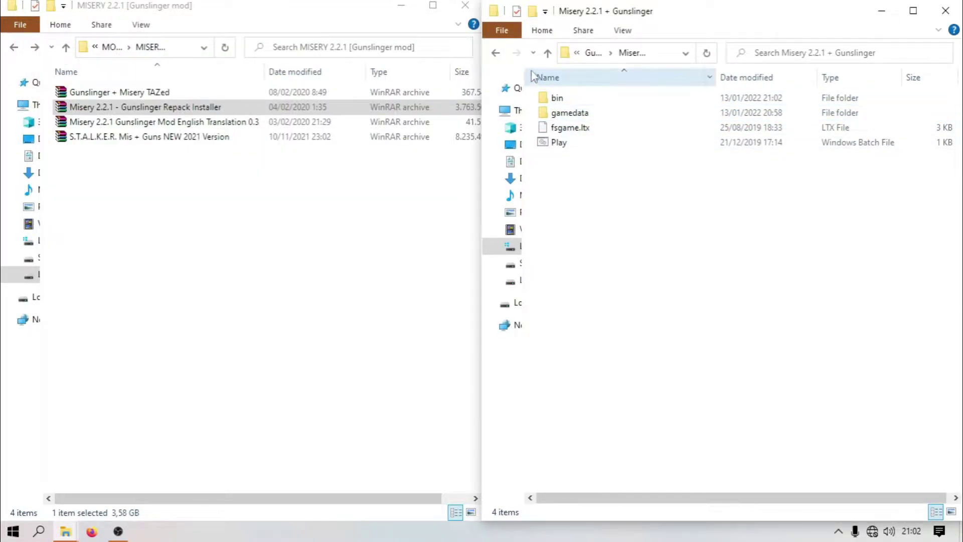
Step: Return the destination window to New folder and open the S.T.A.L.K.E.R. Mis + Guns NEW 2021 Version archive
click(547, 53)
click(547, 53)
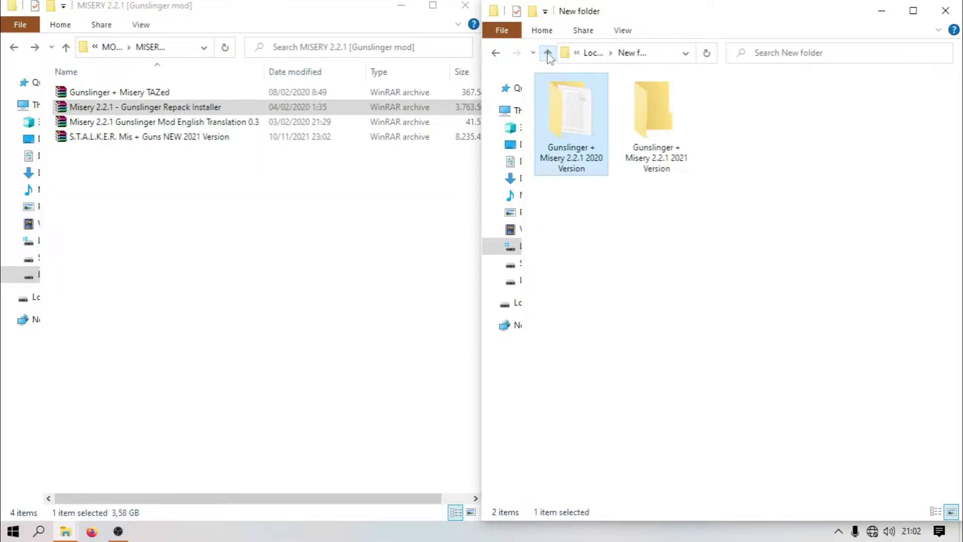
click(153, 140)
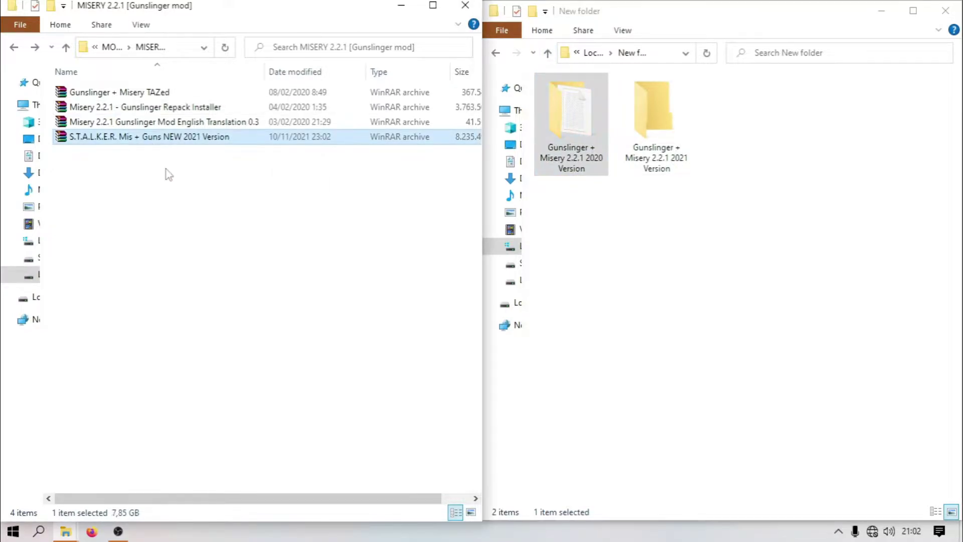
double_click(140, 140)
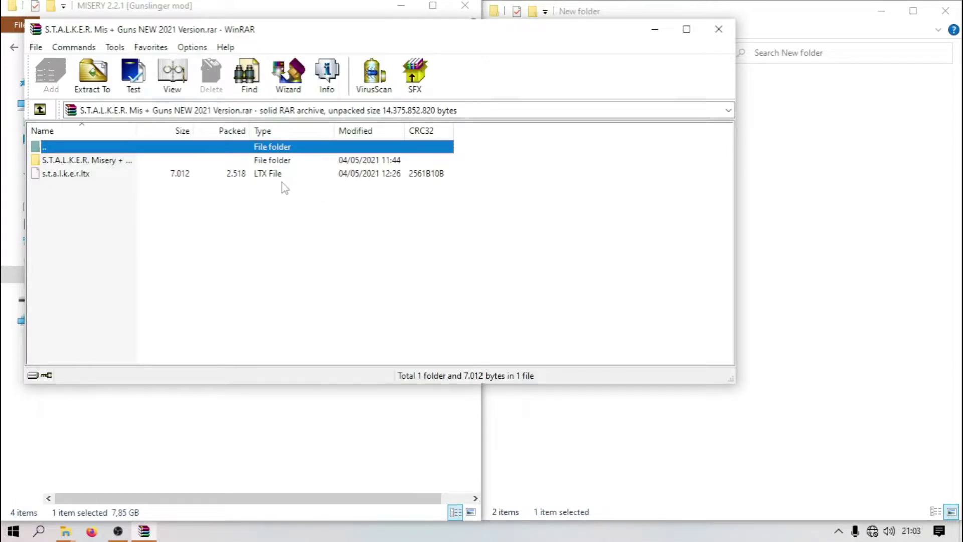
Step: Examine the files and subfolders of the S.T.A.L.K.E.R. Misery + Gunslinger folder inside the archive
double_click(108, 160)
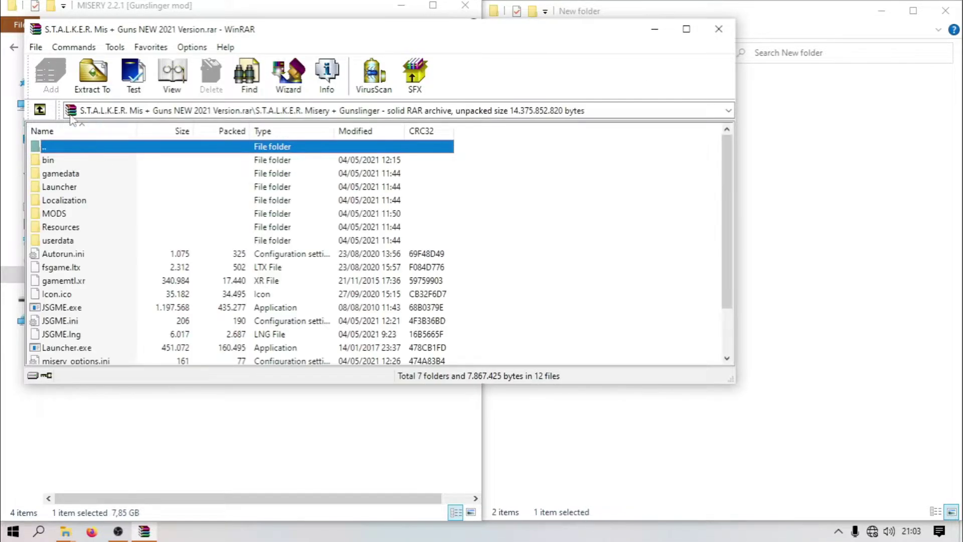
click(40, 109)
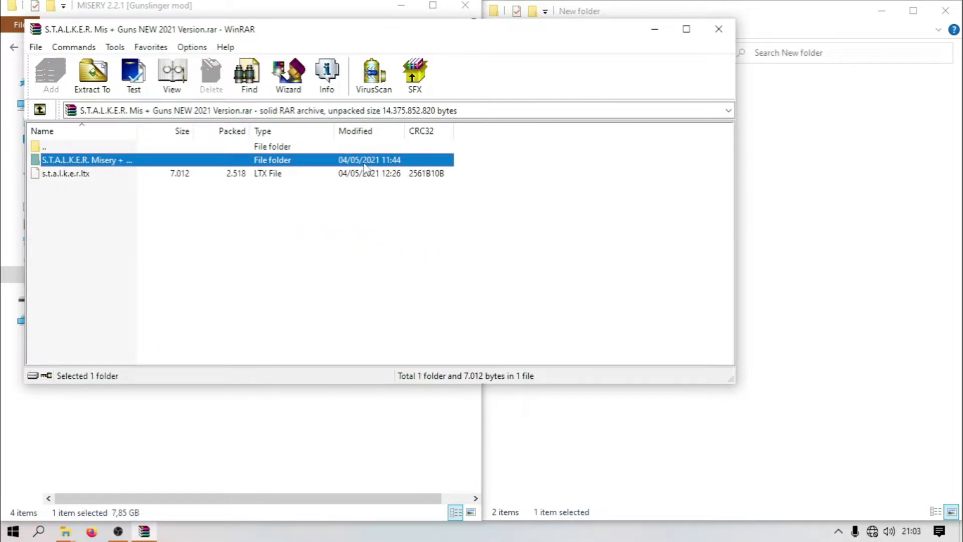
double_click(85, 161)
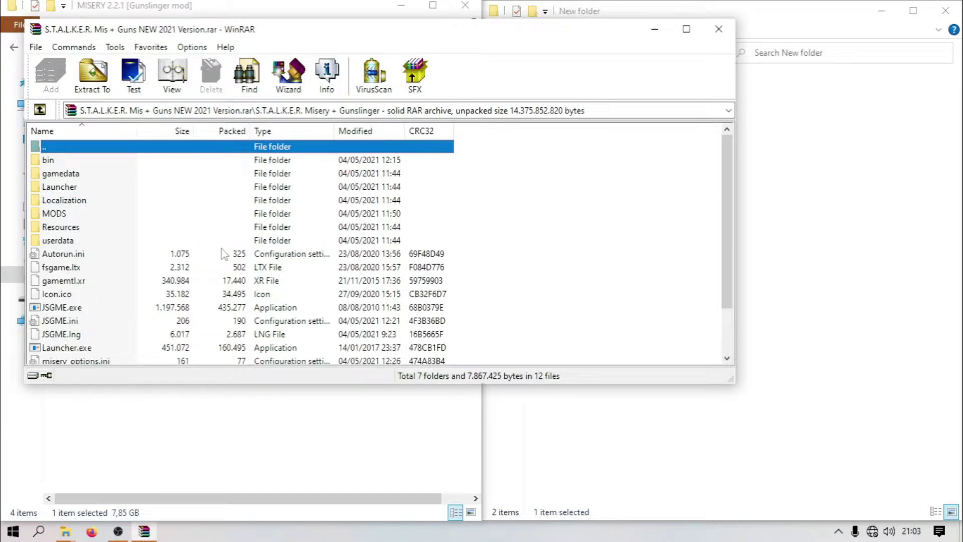
scroll(221, 251, down, 2)
scroll(155, 292, up, 3)
click(40, 110)
Step: Extract the game folder and s.t.a.l.k.e.r.ltx into the Gunslinger + Misery 2.2.1 2021 Version folder and close the archive
click(79, 173)
key(ctrl+a)
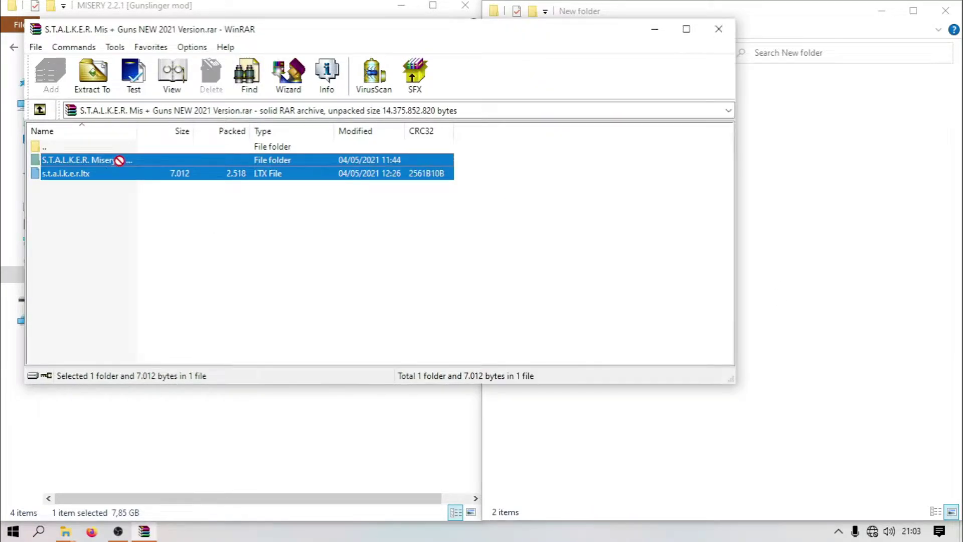
drag(119, 160, 853, 231)
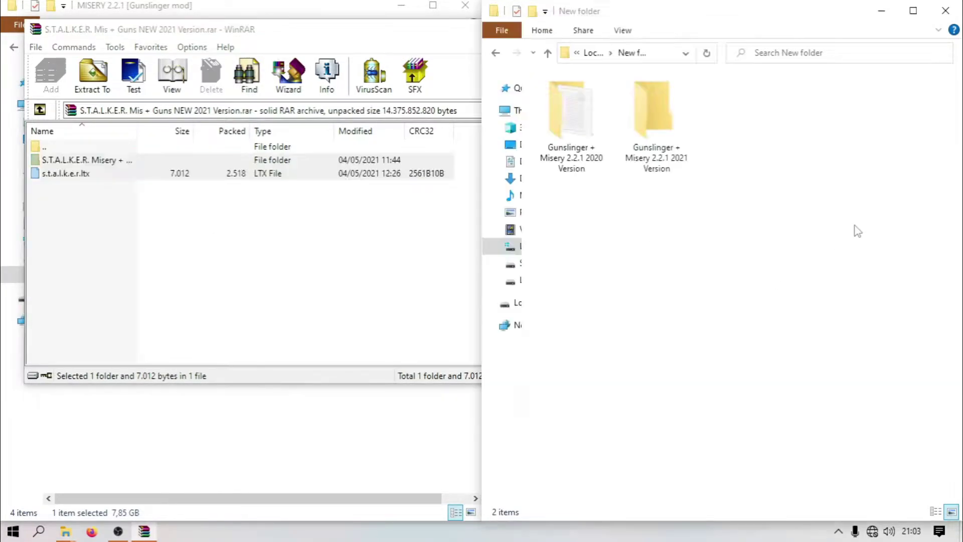
double_click(661, 118)
drag(90, 161, 784, 241)
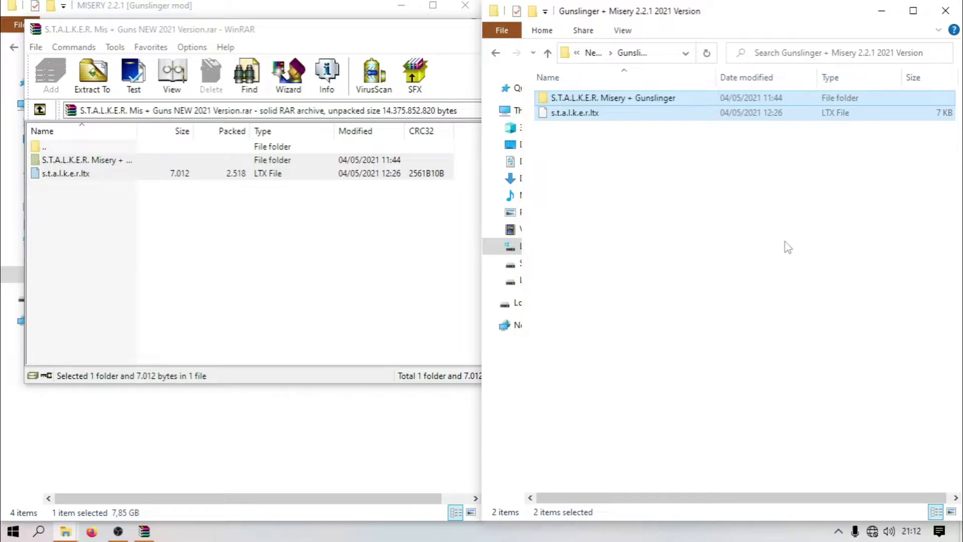
click(436, 303)
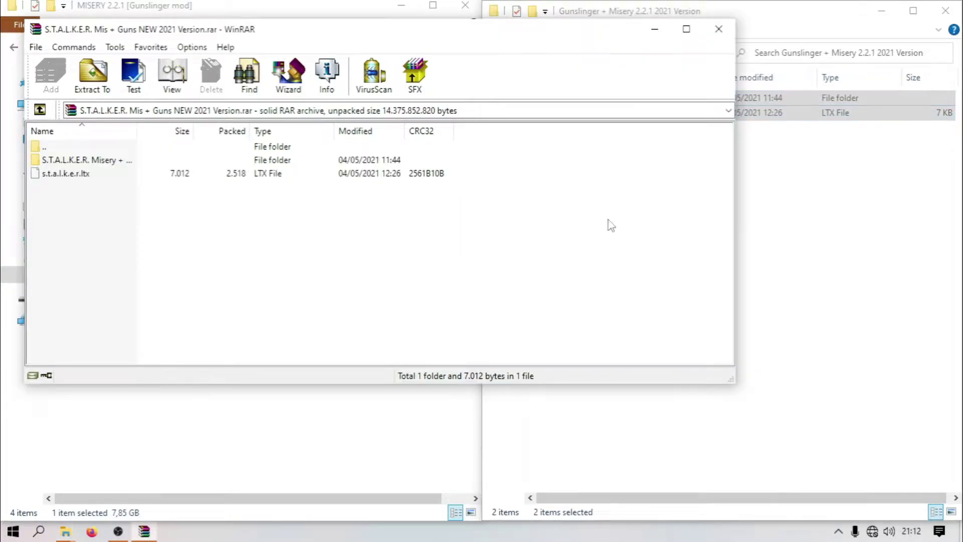
click(717, 28)
click(280, 240)
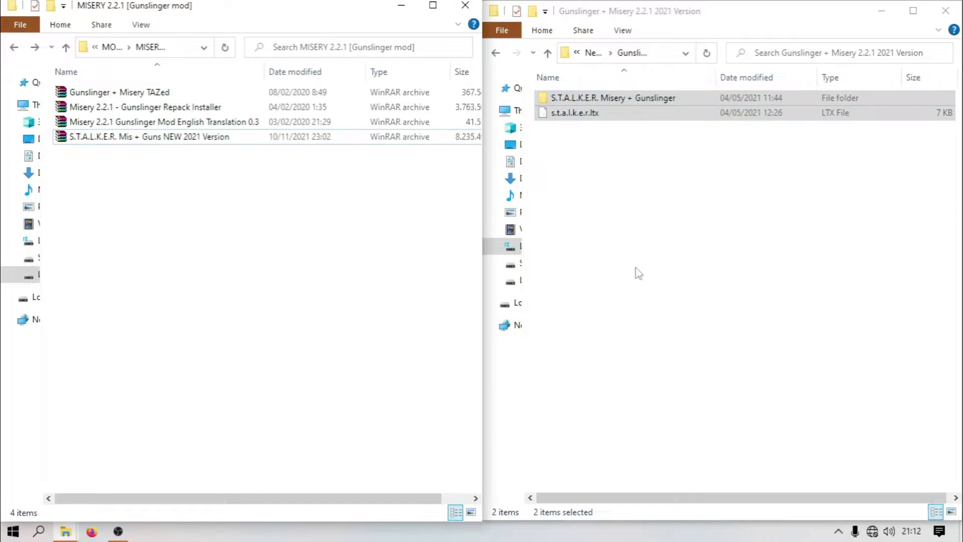
Step: Refresh the extracted 2021 version folder and return the destination window to New folder
right_click(621, 232)
click(658, 288)
key(alt+Left)
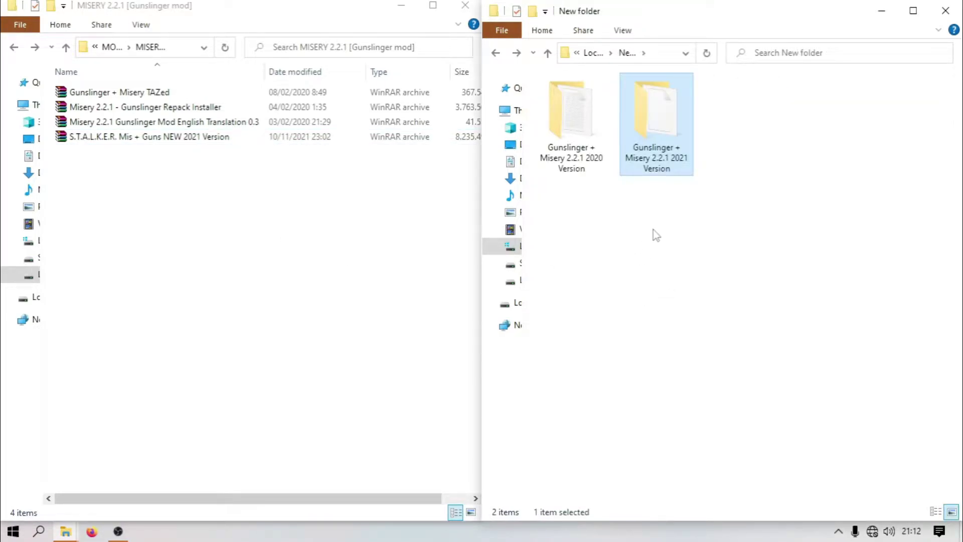
right_click(653, 231)
click(678, 285)
right_click(642, 252)
click(672, 307)
click(160, 94)
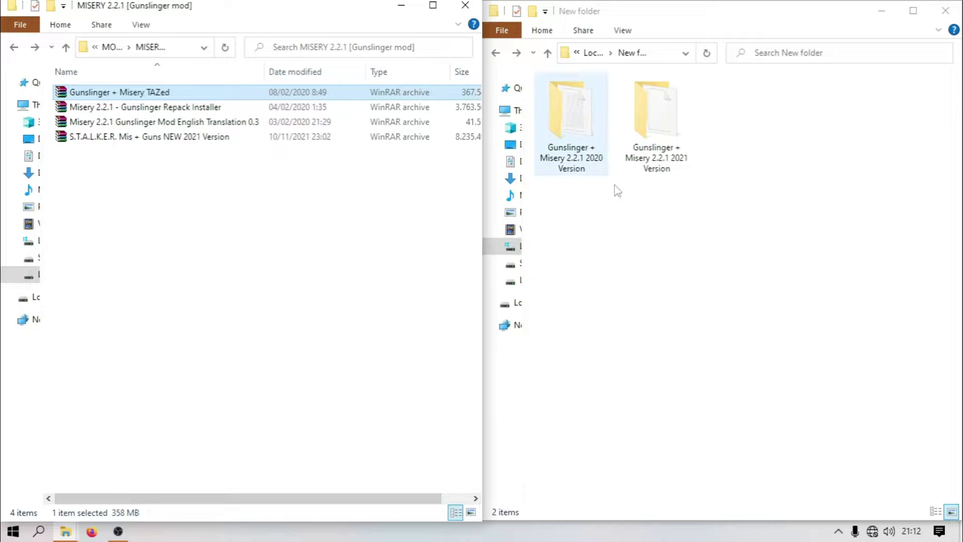
right_click(612, 236)
click(633, 292)
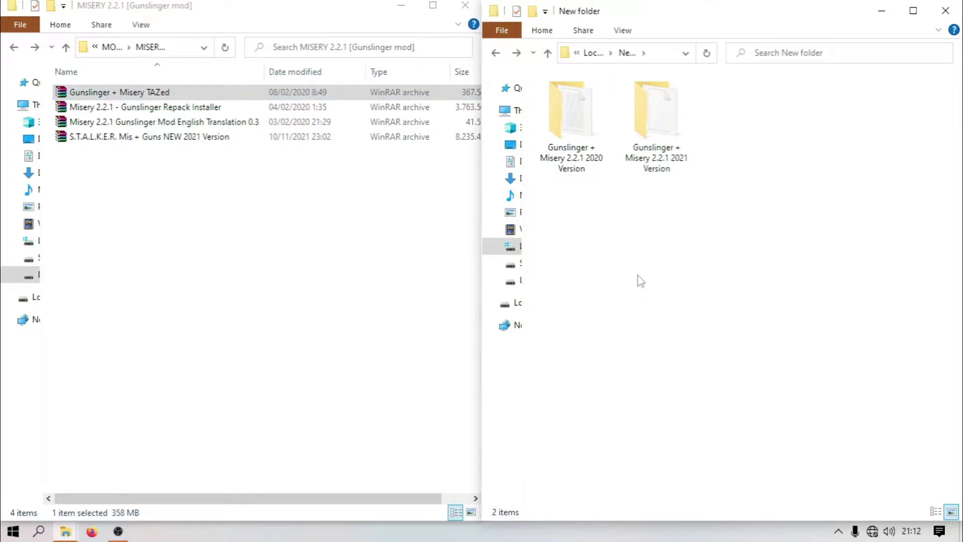
Step: Launch the 2020 version with the Play batch file in its Misery 2.2.1 + Gunslinger folder
double_click(586, 135)
double_click(583, 100)
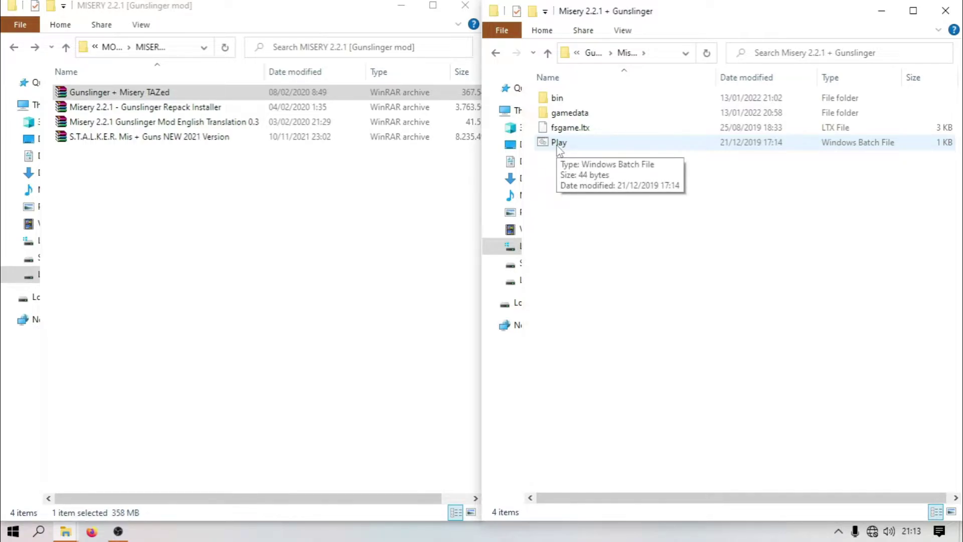
double_click(558, 144)
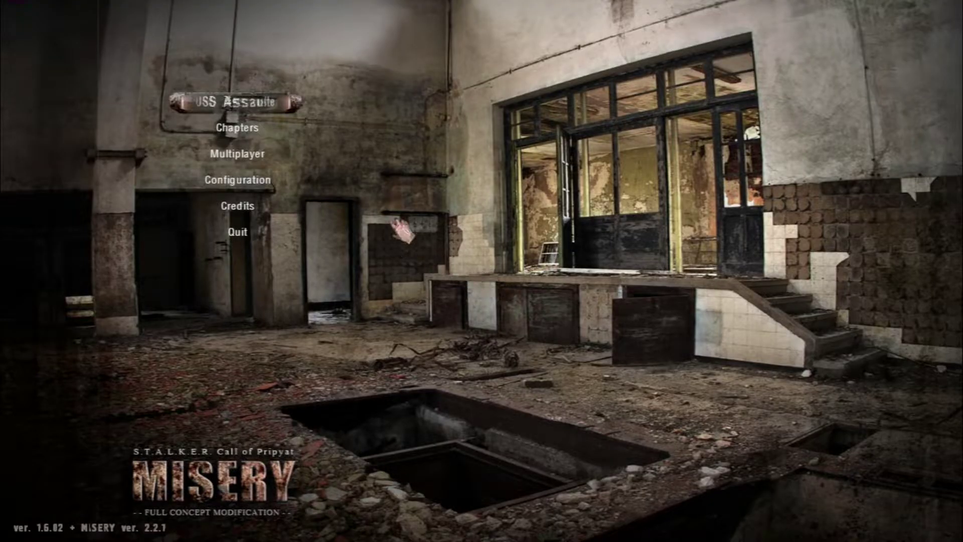
Step: Review the USS Assaulter, Recon and Sniper class profiles, then enter the Zone in a new game as Assaulter
click(240, 104)
click(253, 101)
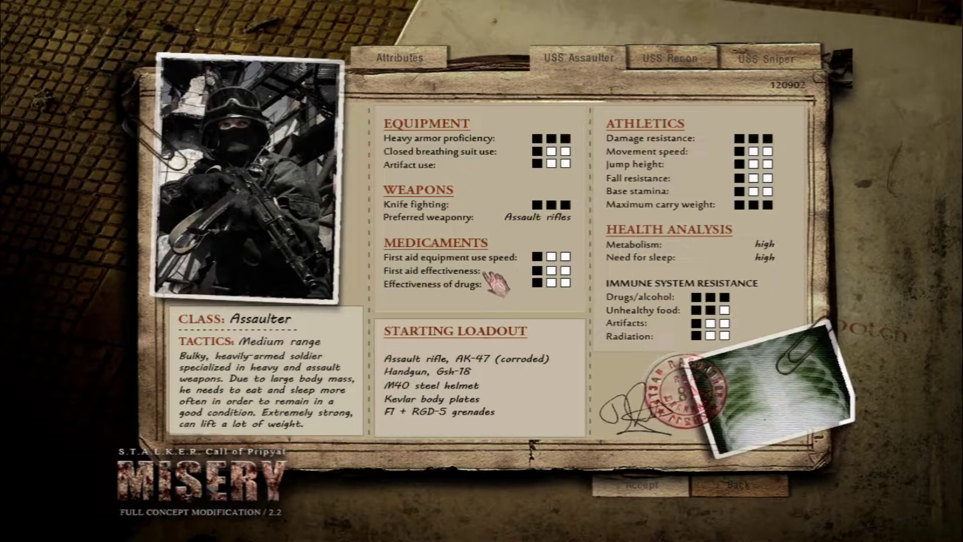
click(680, 68)
click(766, 66)
click(682, 65)
click(599, 63)
key(Escape)
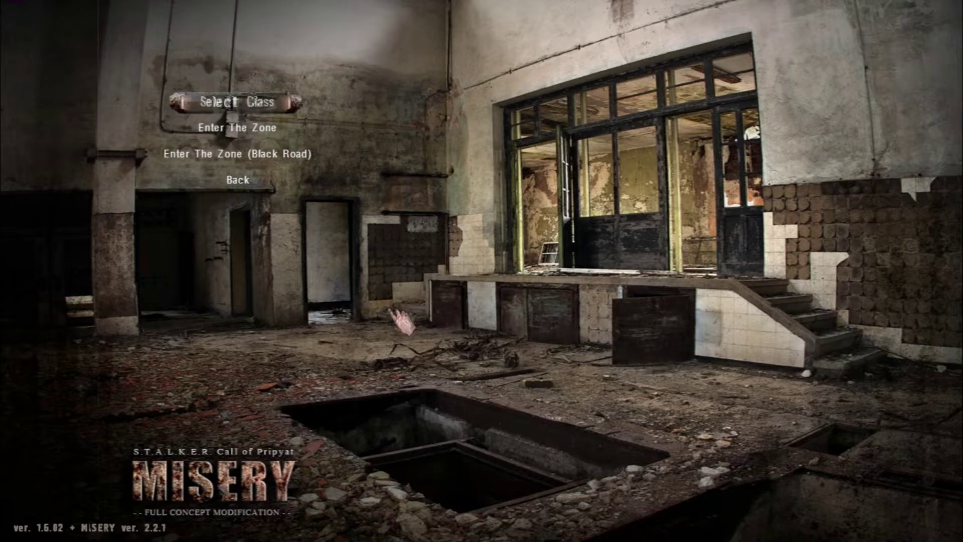
click(243, 131)
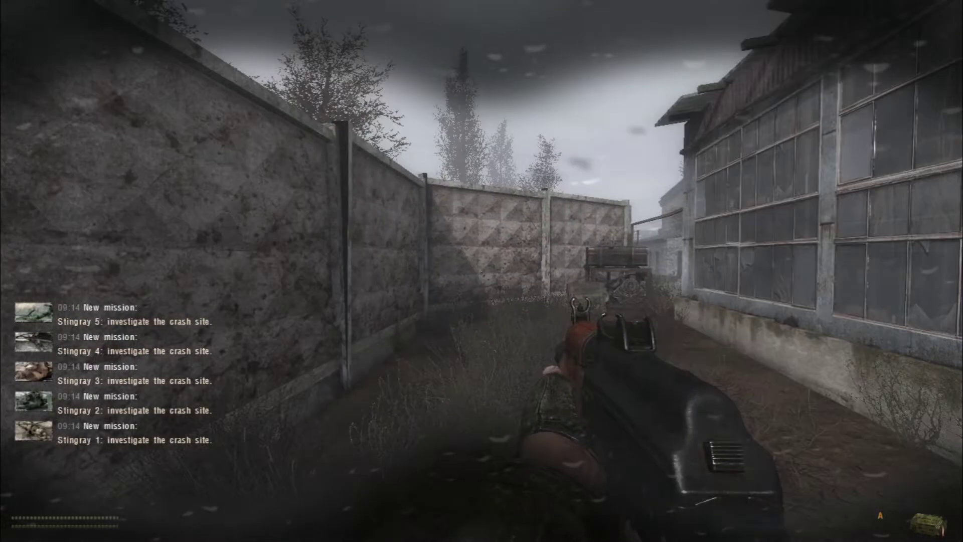
key(w)
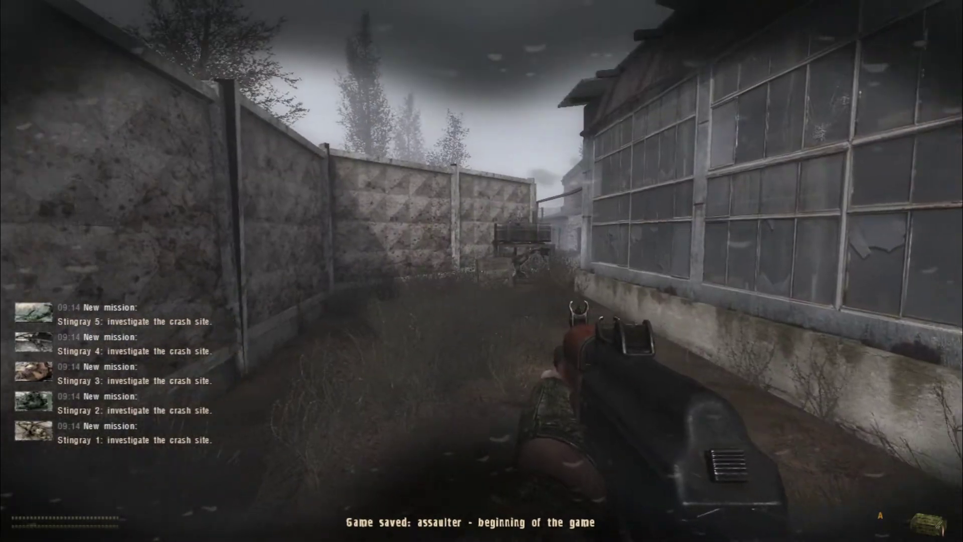
key(w)
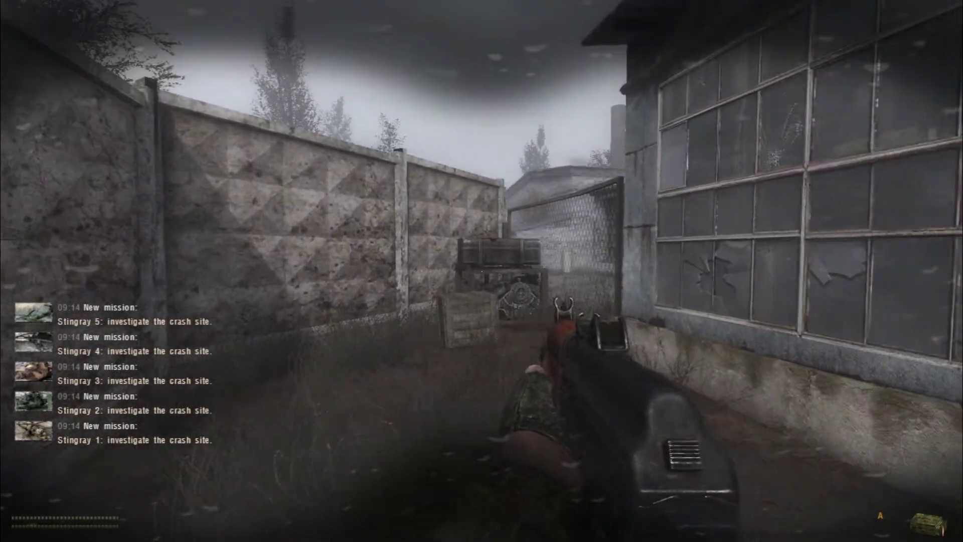
key(w)
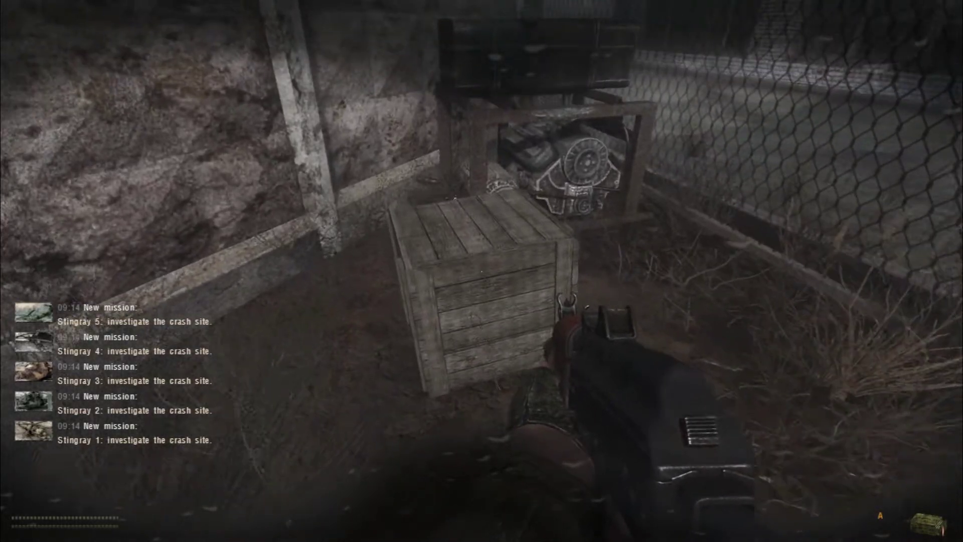
key(space)
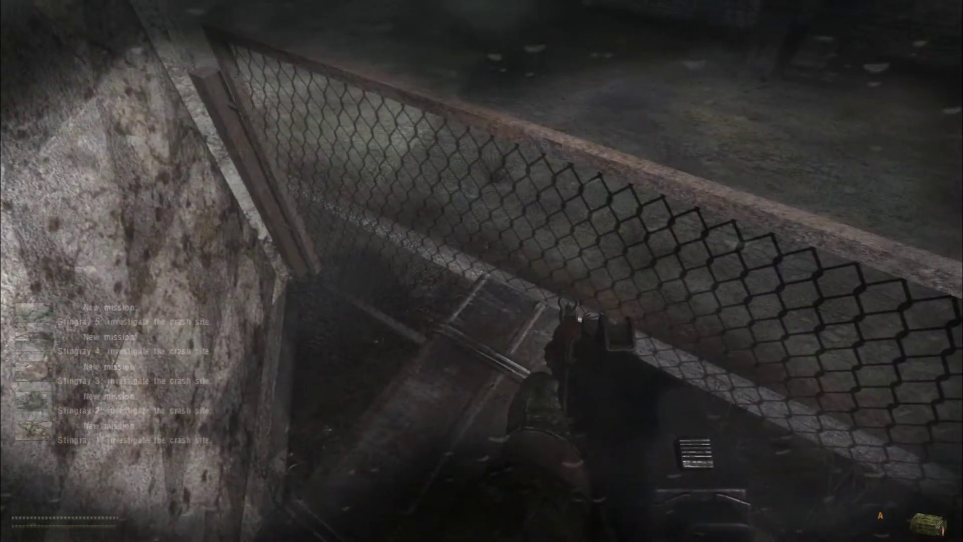
key(w)
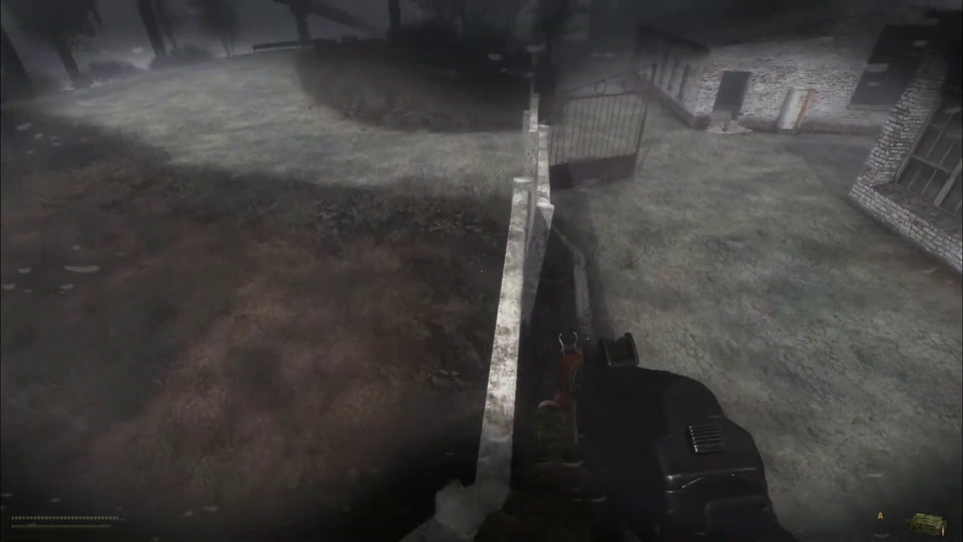
key(w)
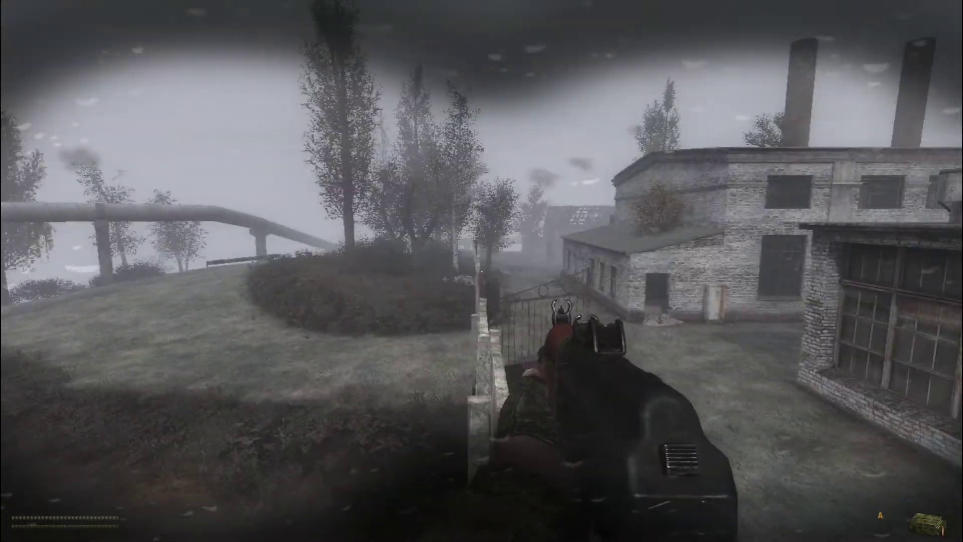
key(w)
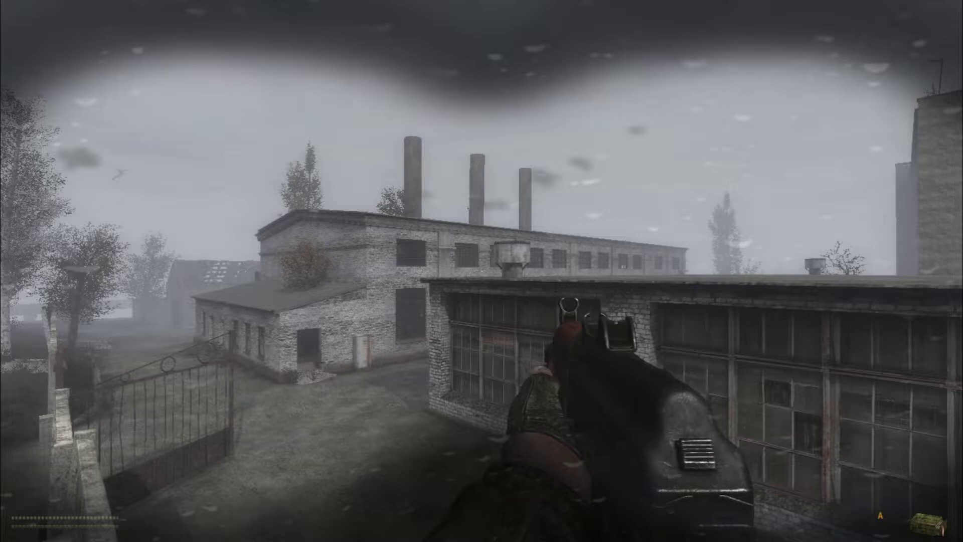
key(w)
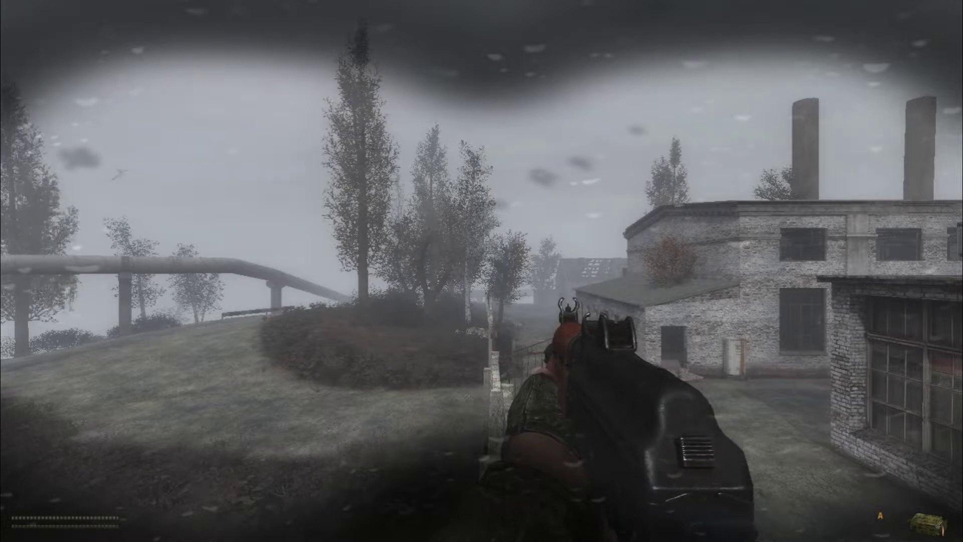
key(w)
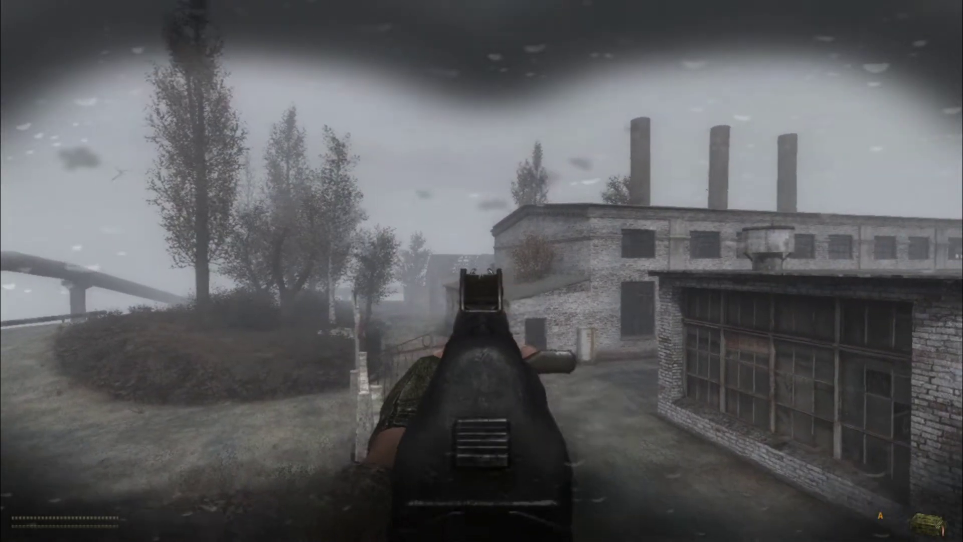
click(481, 271)
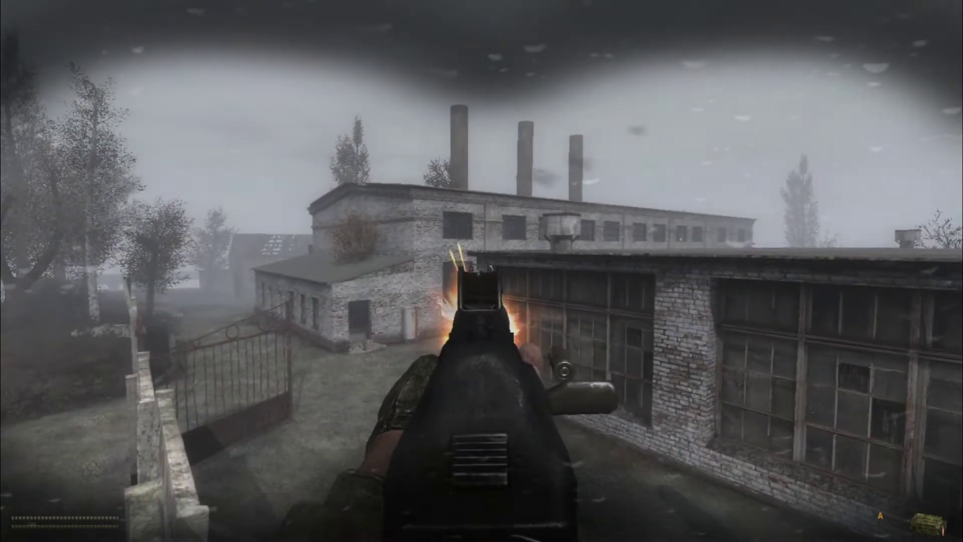
key(w)
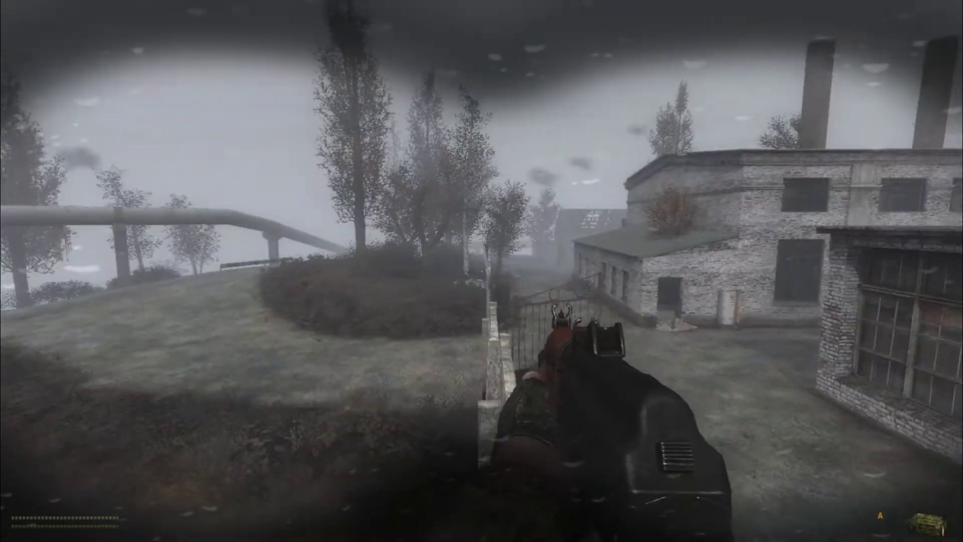
Step: Quicksave the game and quit MISERY to the desktop, confirming the exit
key(F6)
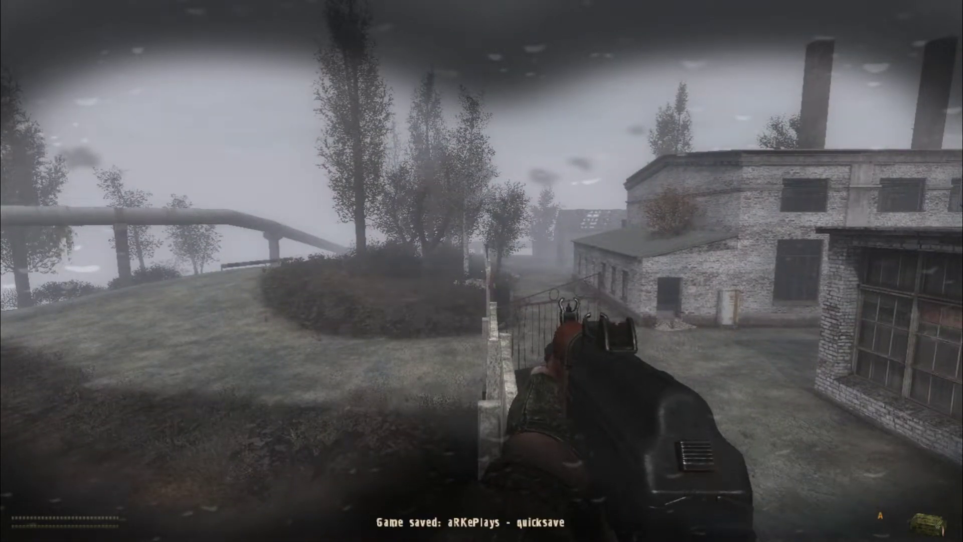
key(Escape)
click(238, 284)
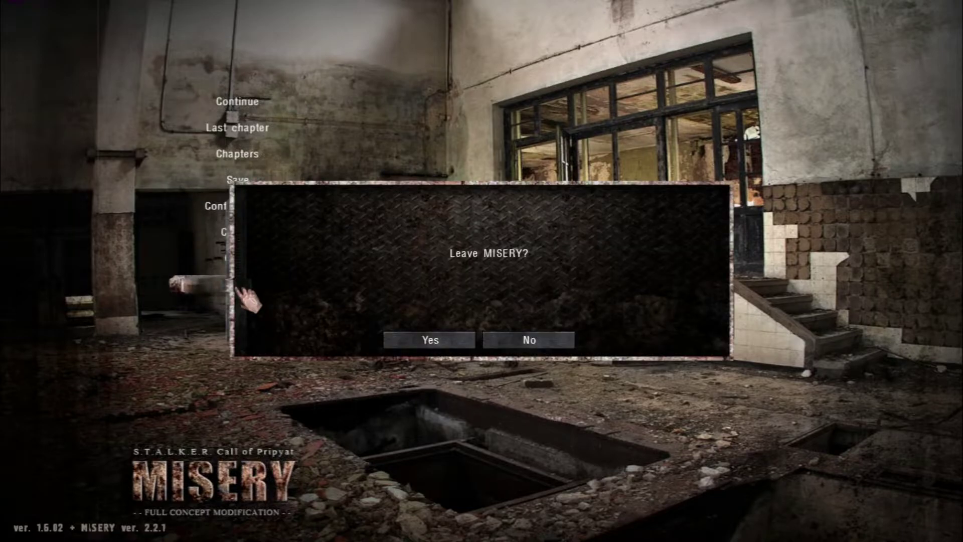
click(441, 341)
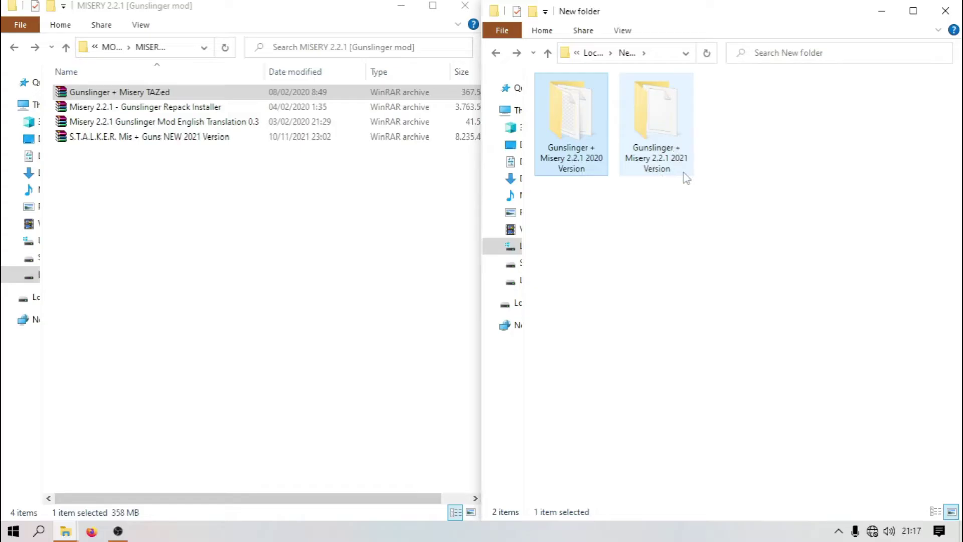
Step: Open the S.T.A.L.K.E.R. Misery + Gunslinger folder inside Gunslinger + Misery 2.2.1 2021 Version
click(684, 174)
double_click(663, 132)
double_click(592, 98)
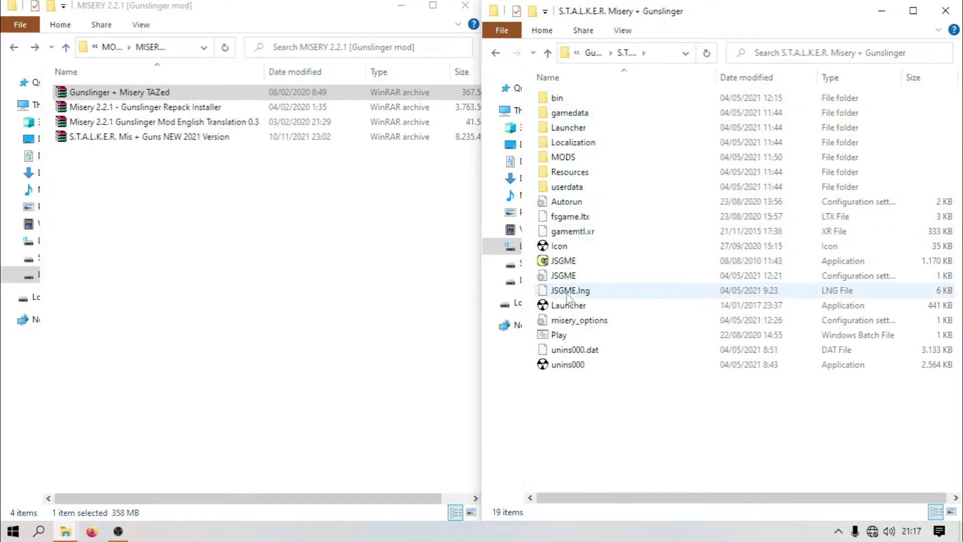
Step: Run the 2021 version through the Launcher application and enter the Zone in a new game as Assaulter
double_click(564, 306)
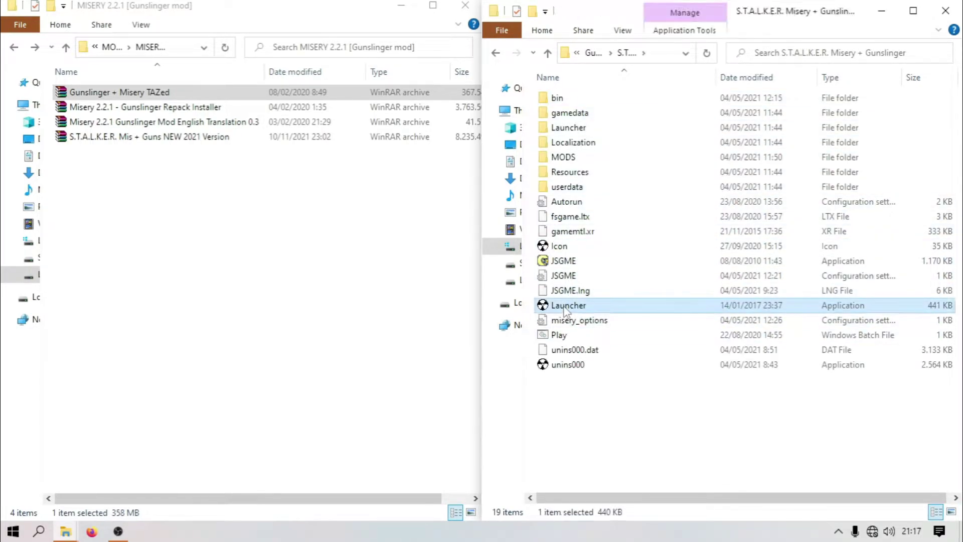
click(559, 384)
click(303, 208)
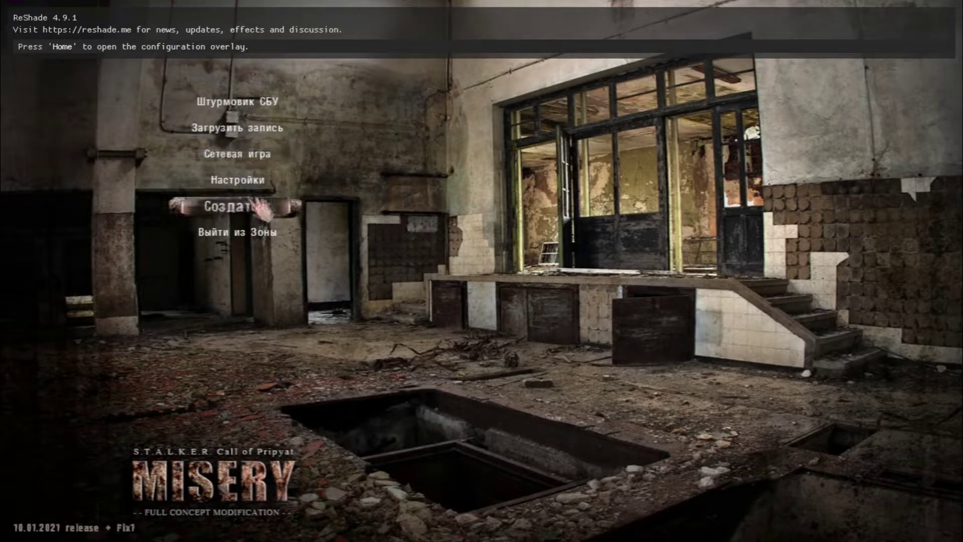
click(245, 113)
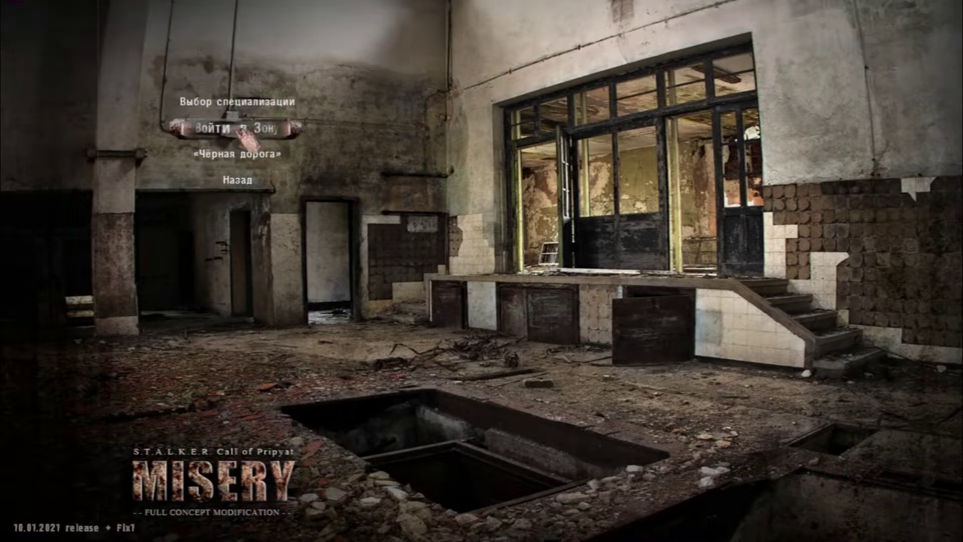
click(242, 131)
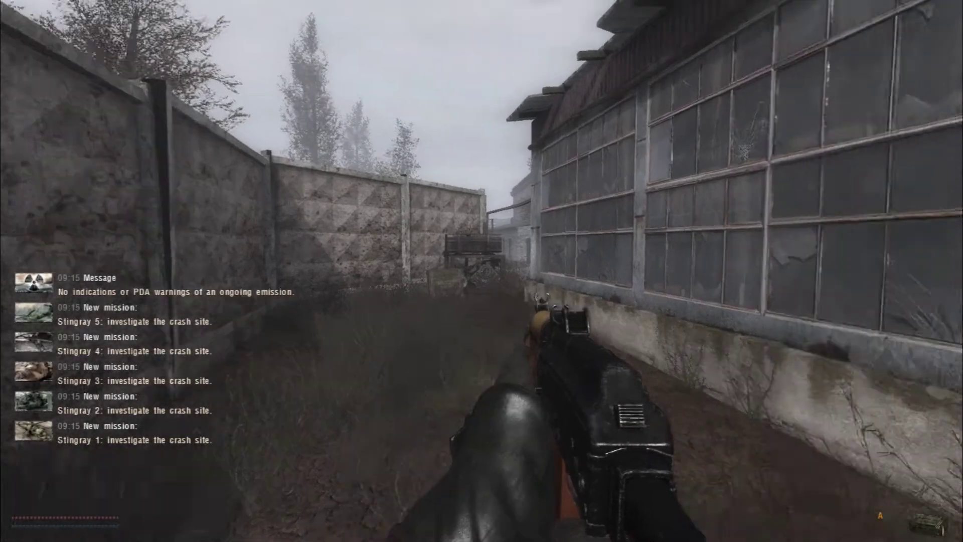
key(w)
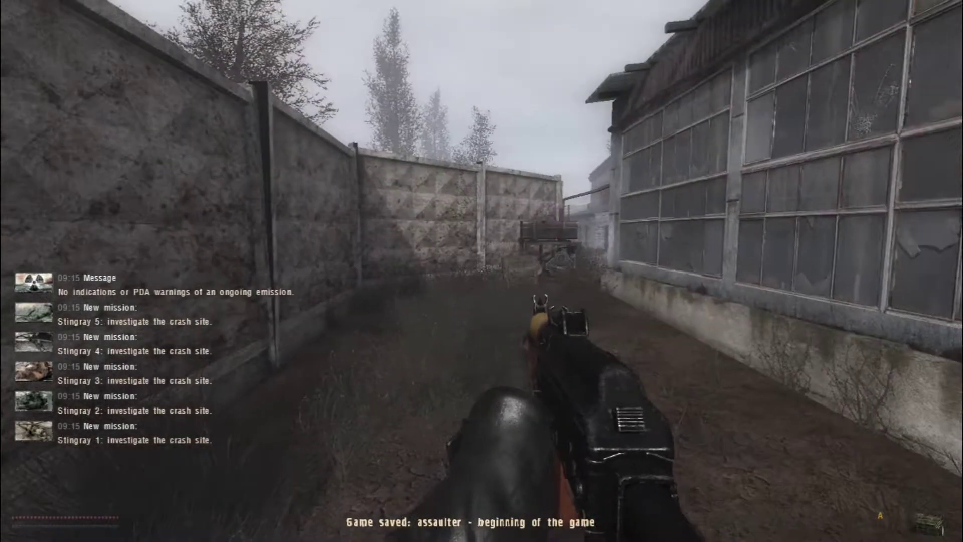
key(w)
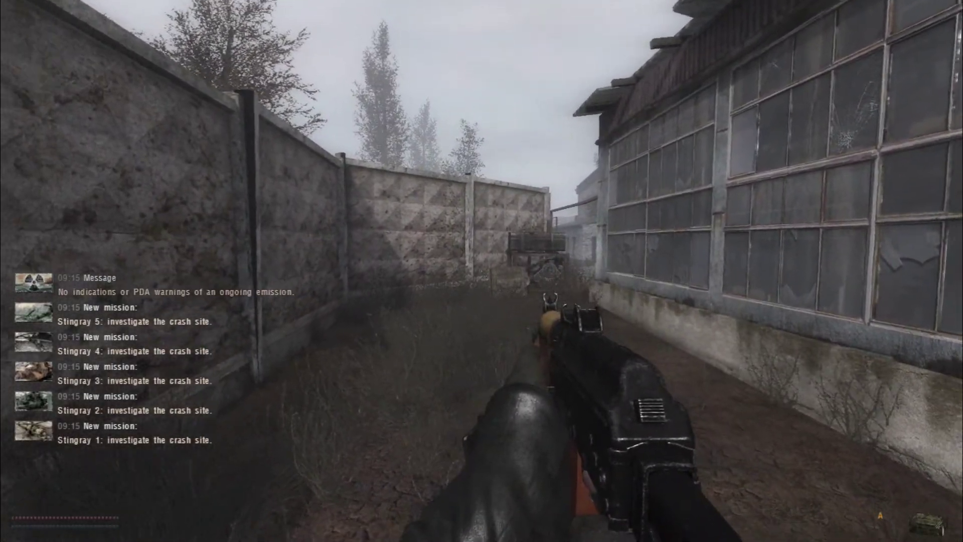
key(w)
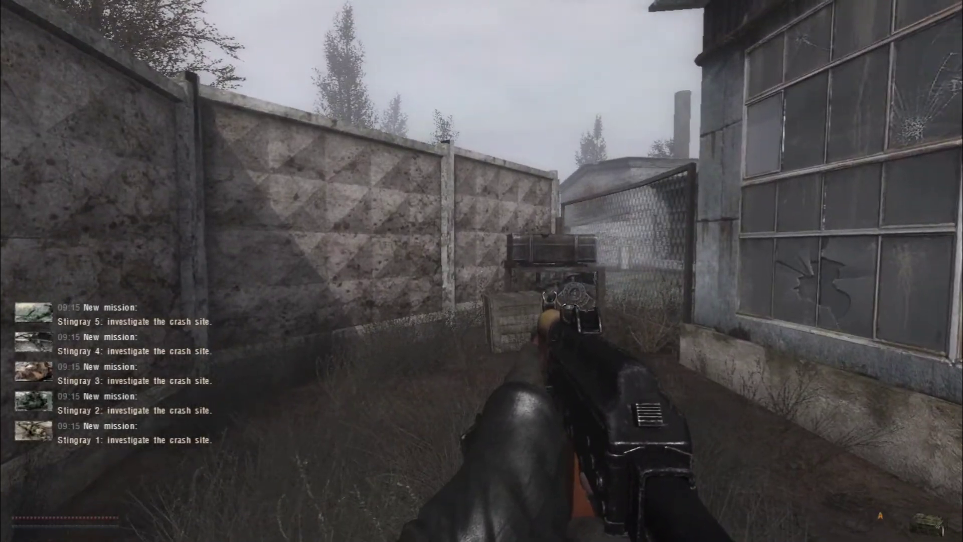
key(w)
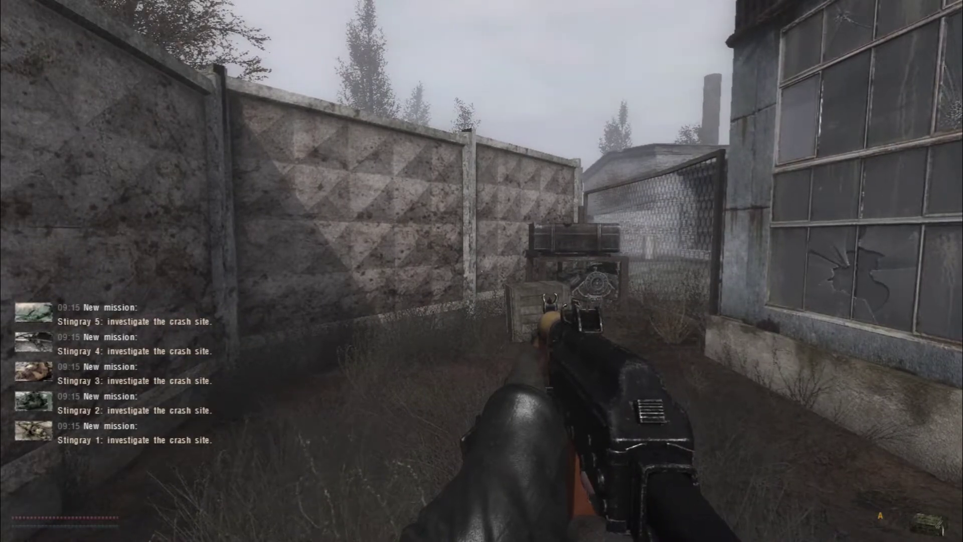
key(w)
key(w)
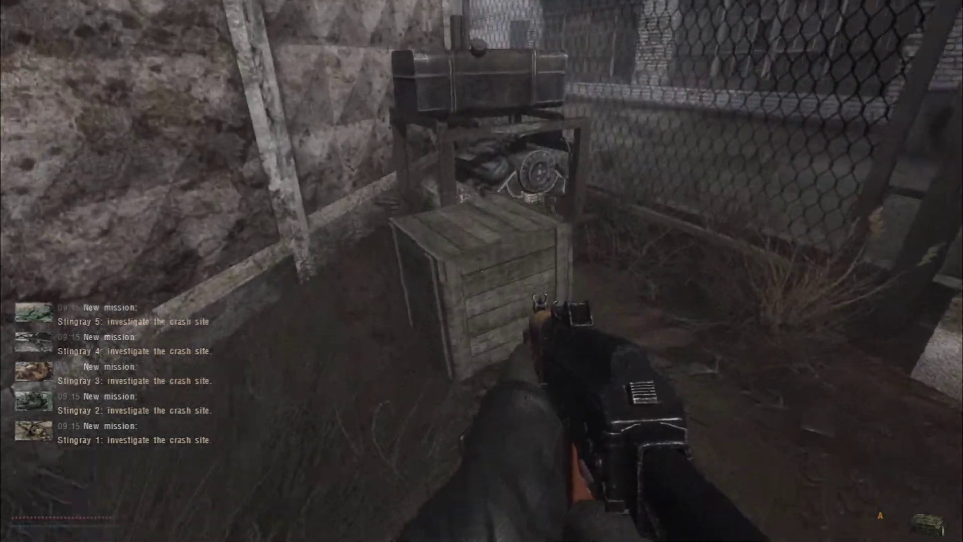
key(space)
key(w)
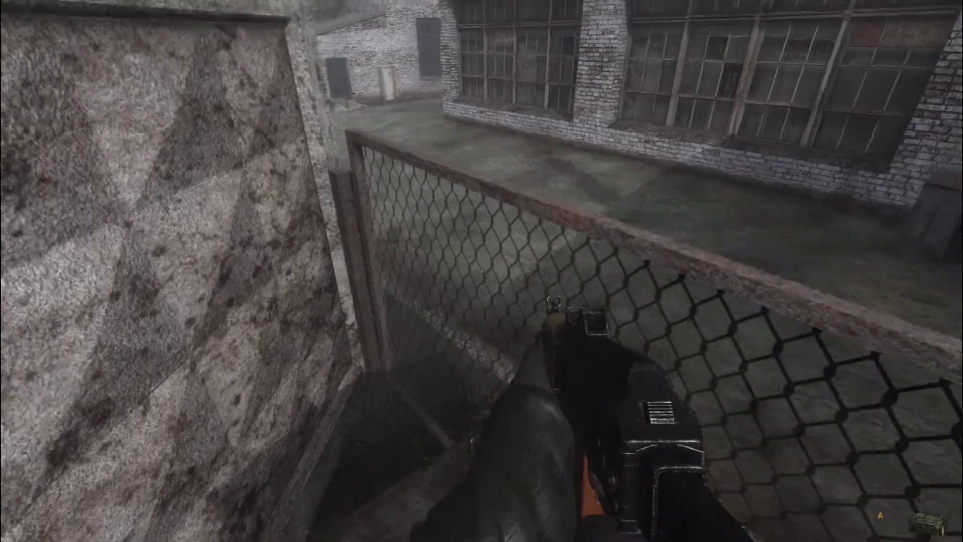
key(w)
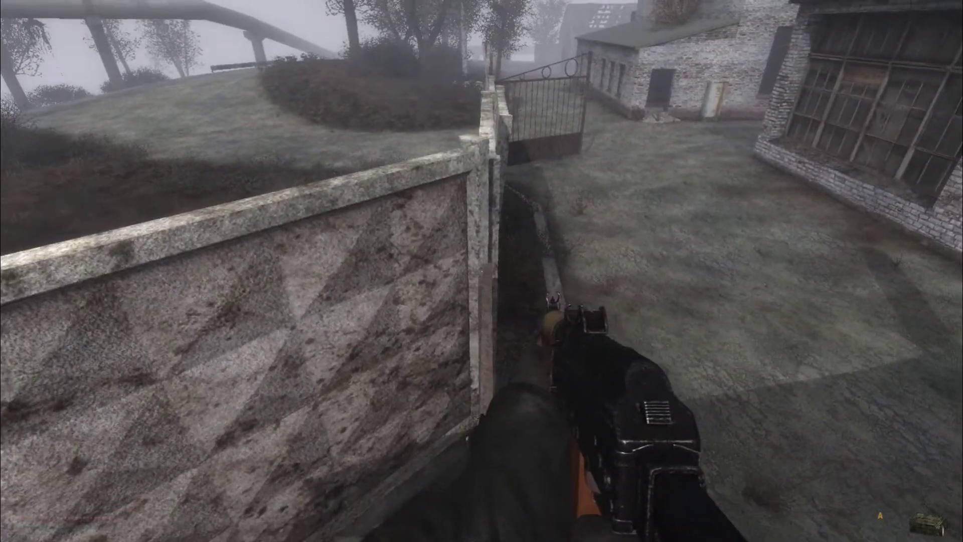
key(w)
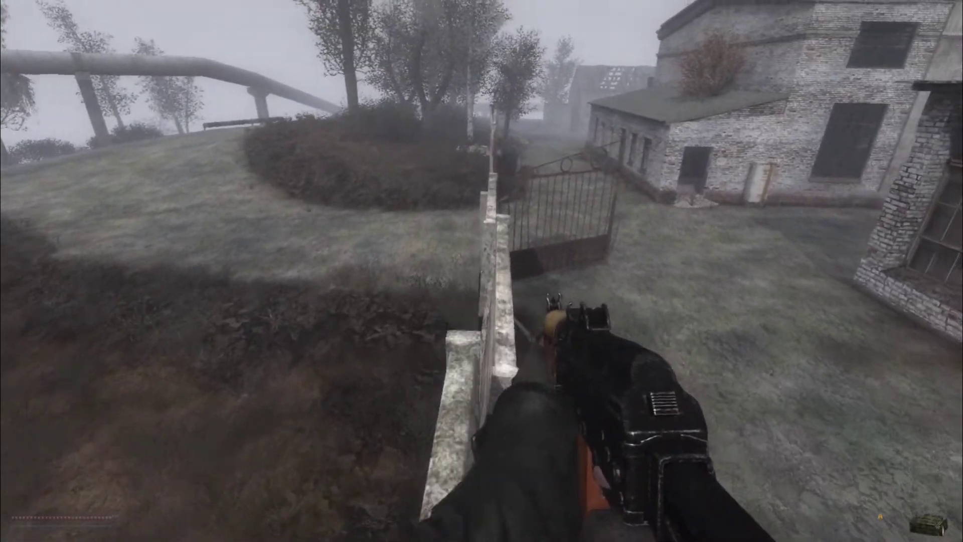
Step: Walk around the factory yard, aim the rifle down its sights, fire it and reload
key(w)
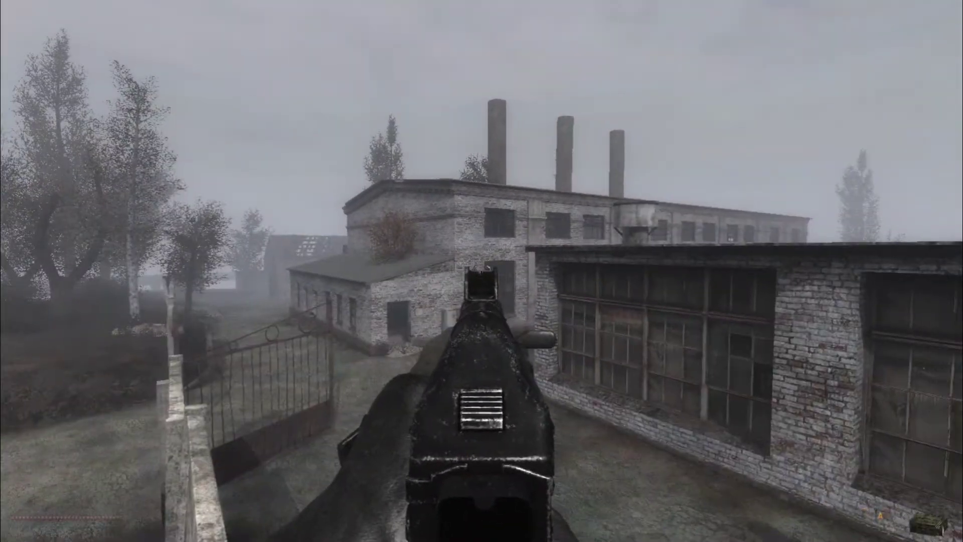
key(w)
key(w)
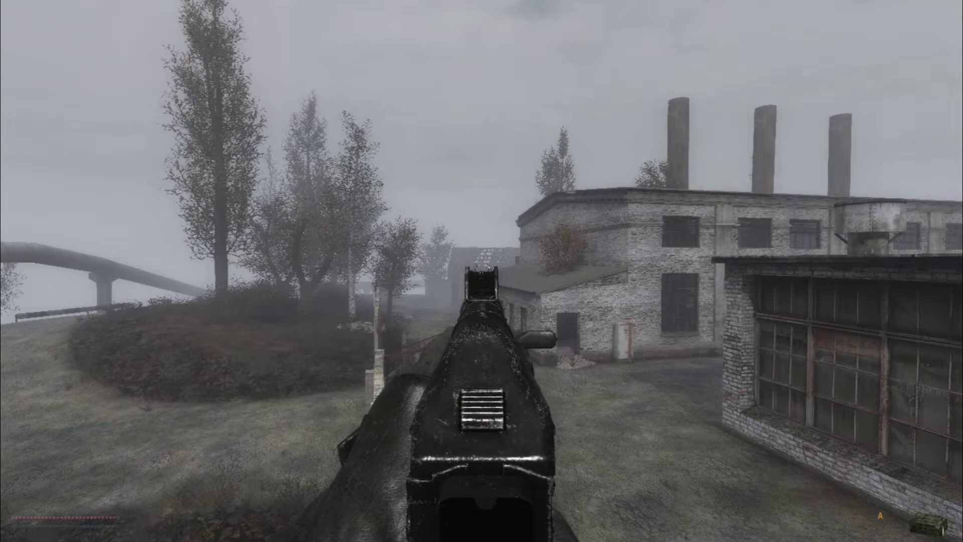
key(w)
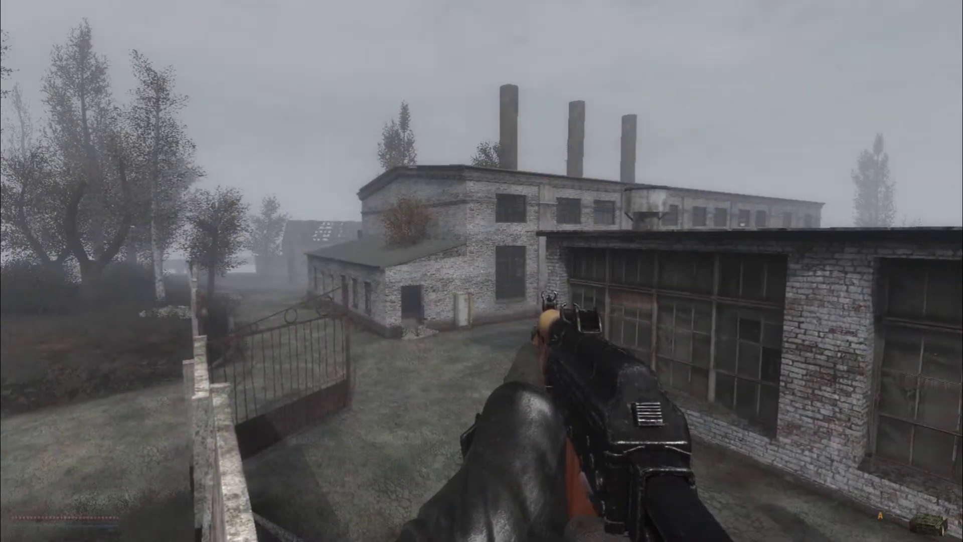
key(w)
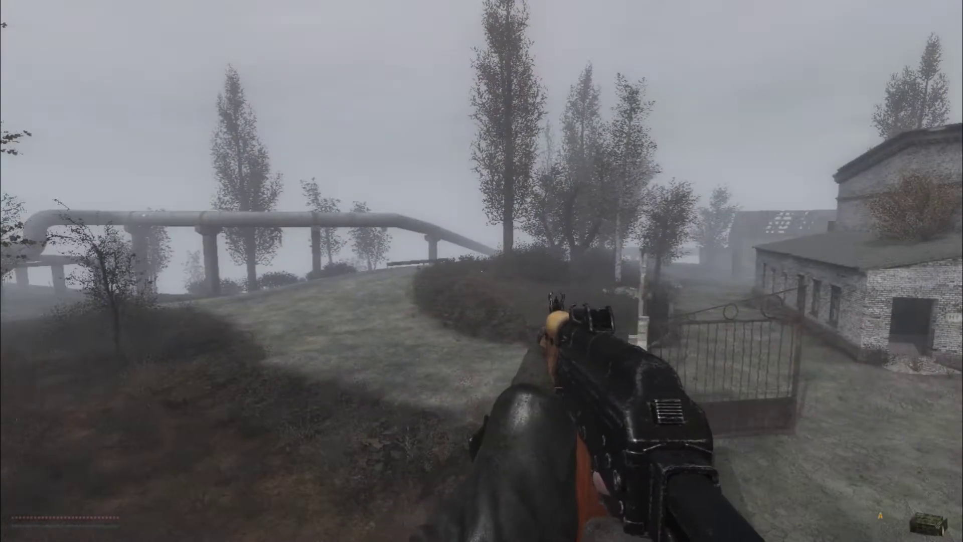
key(w)
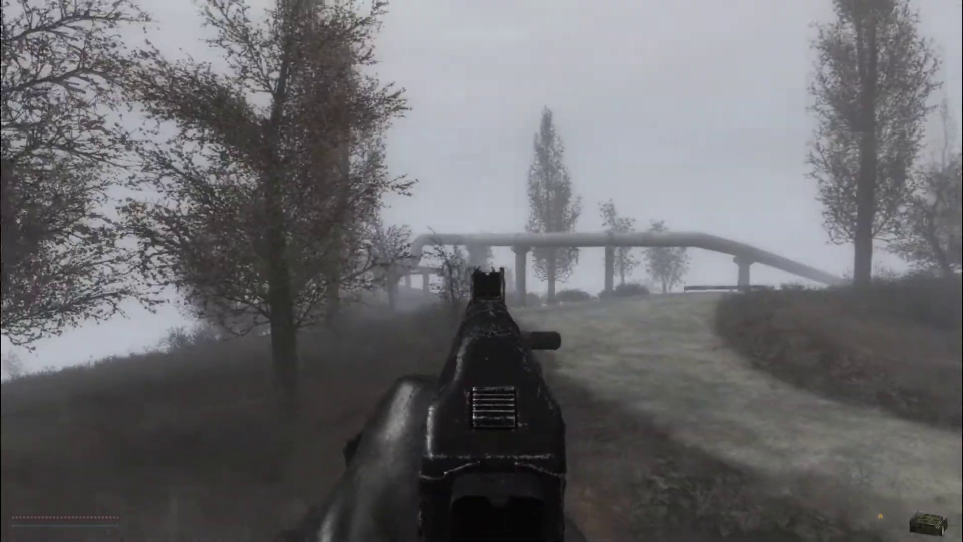
click(481, 271)
key(r)
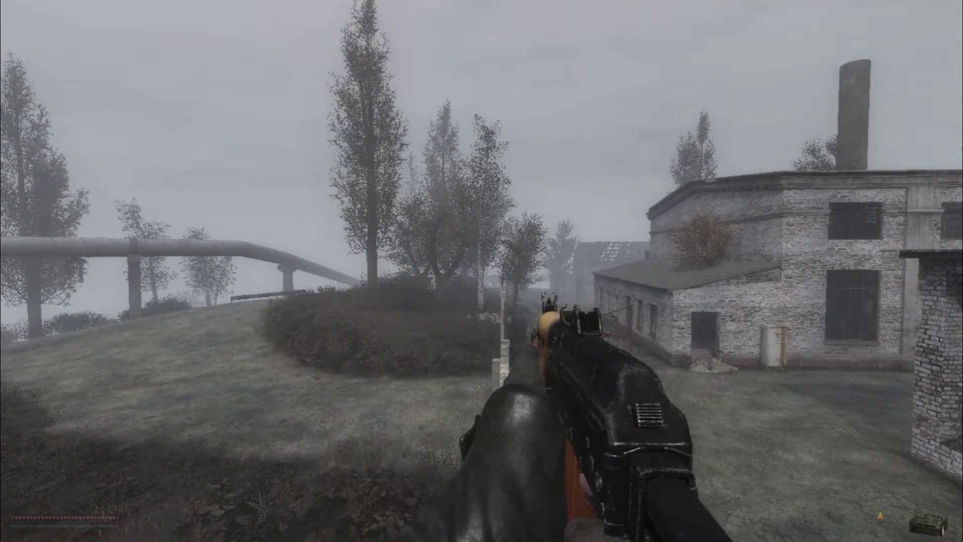
Step: Quicksave the 2021 version's game and quit MISERY to the desktop, confirming the exit
key(Escape)
key(Escape)
key(F6)
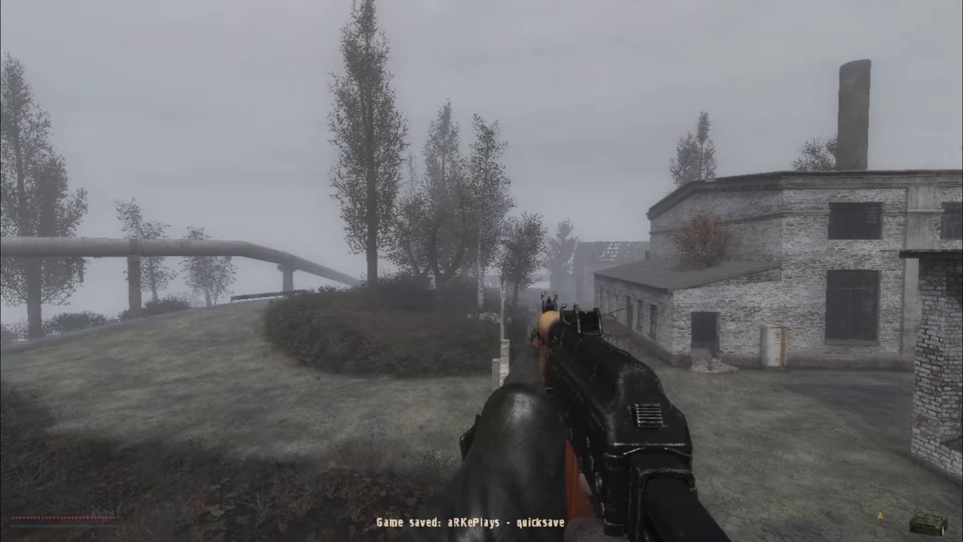
key(Escape)
click(262, 287)
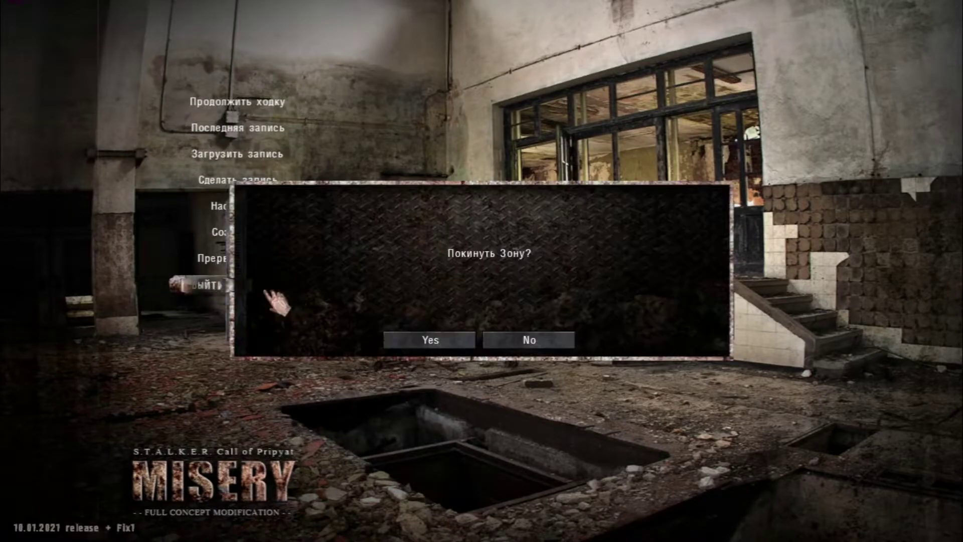
click(401, 341)
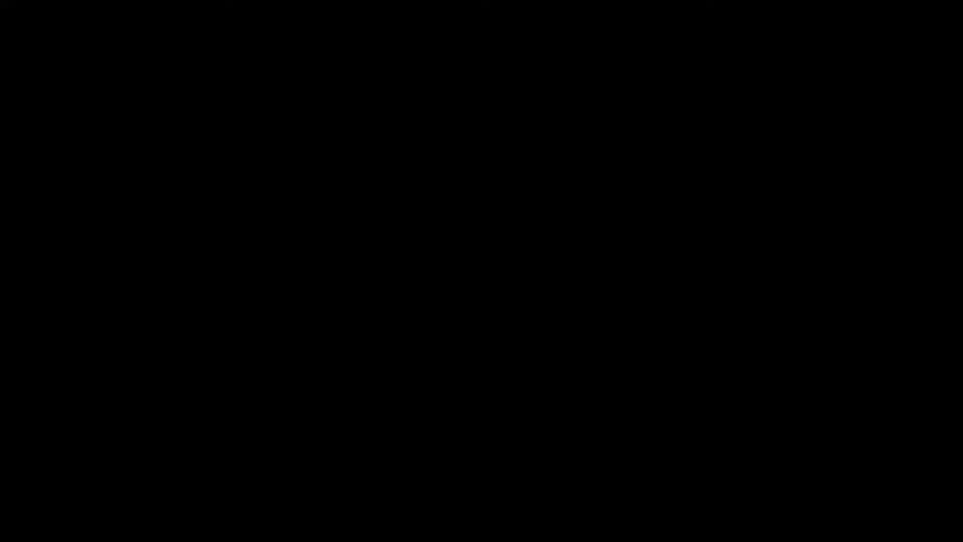
Step: Open the Gunslinger + Misery TAZed archive in WinRAR and go into its main folder, widening the Name column to fit
key(alt+Up)
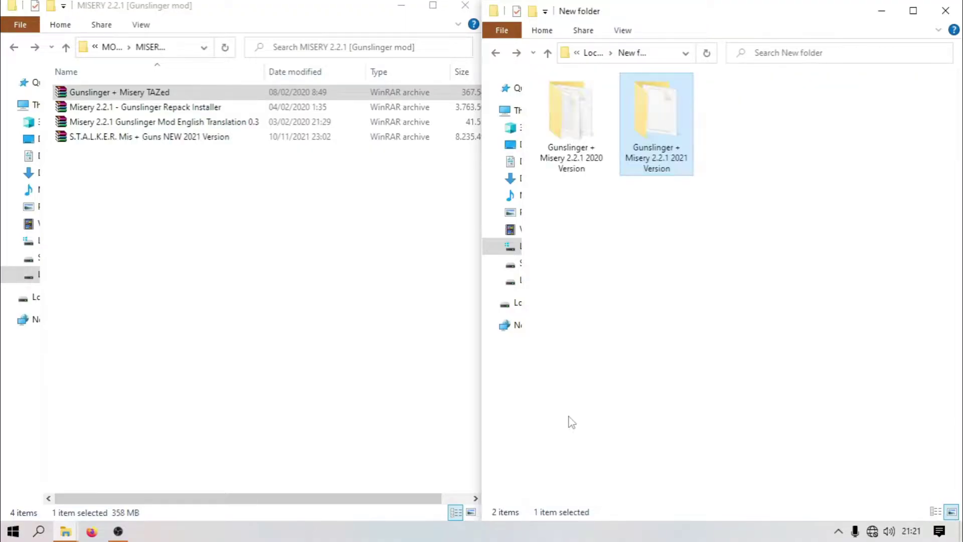
right_click(624, 319)
click(657, 369)
click(156, 96)
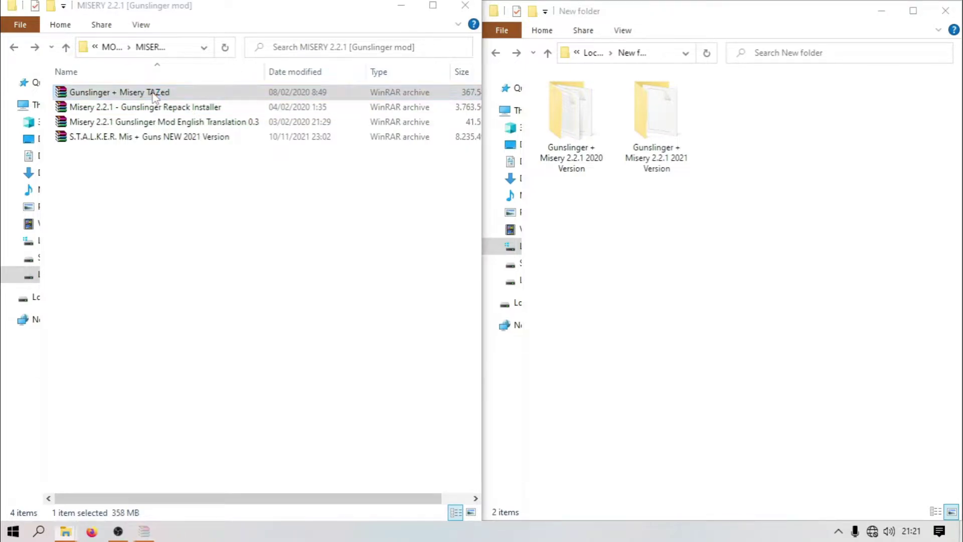
double_click(111, 163)
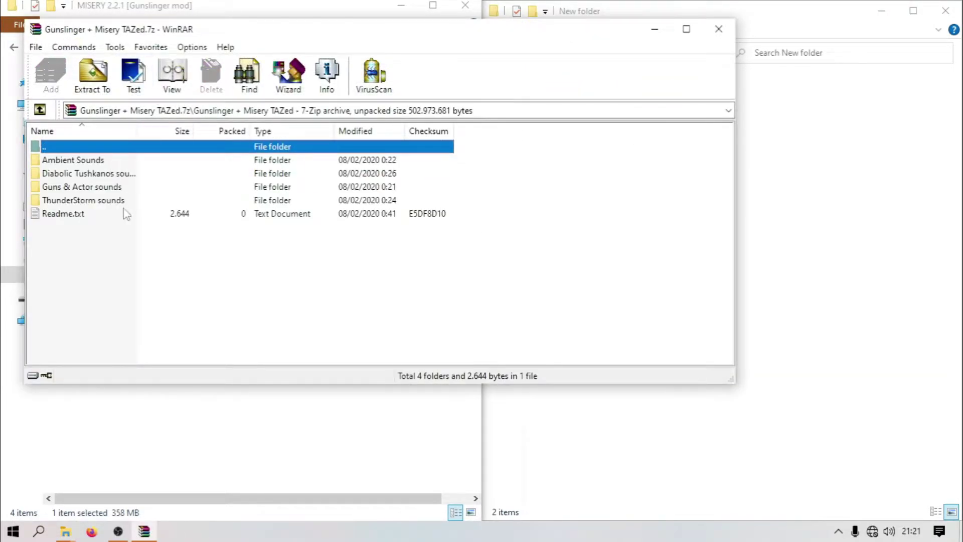
double_click(136, 131)
click(804, 251)
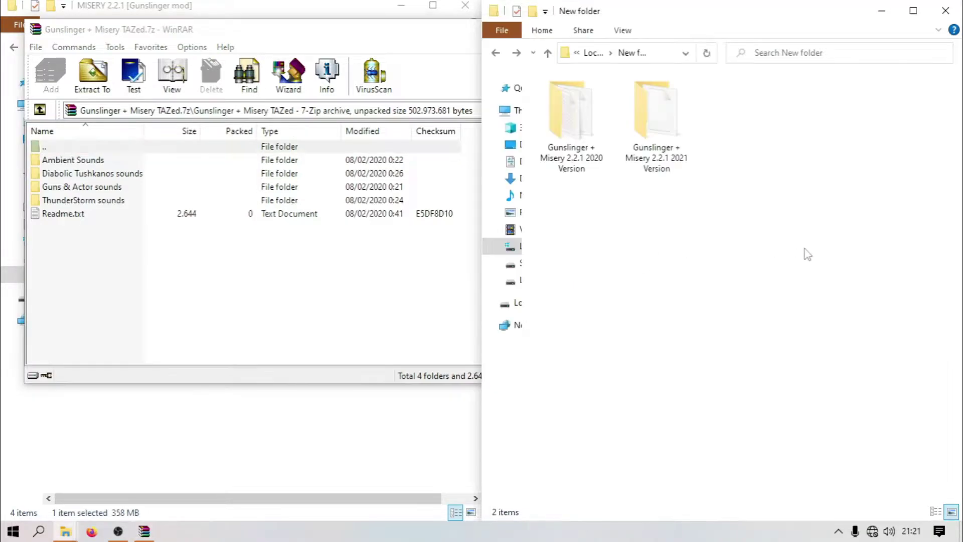
Step: Open the archive's Ambient Sounds folder and shrink the WinRAR window to fit beside the New folder window
double_click(104, 162)
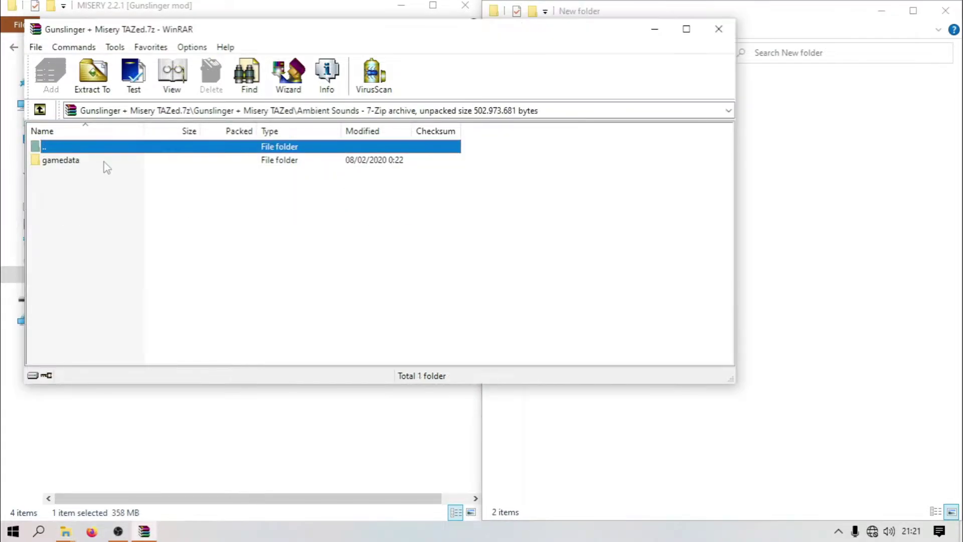
click(818, 181)
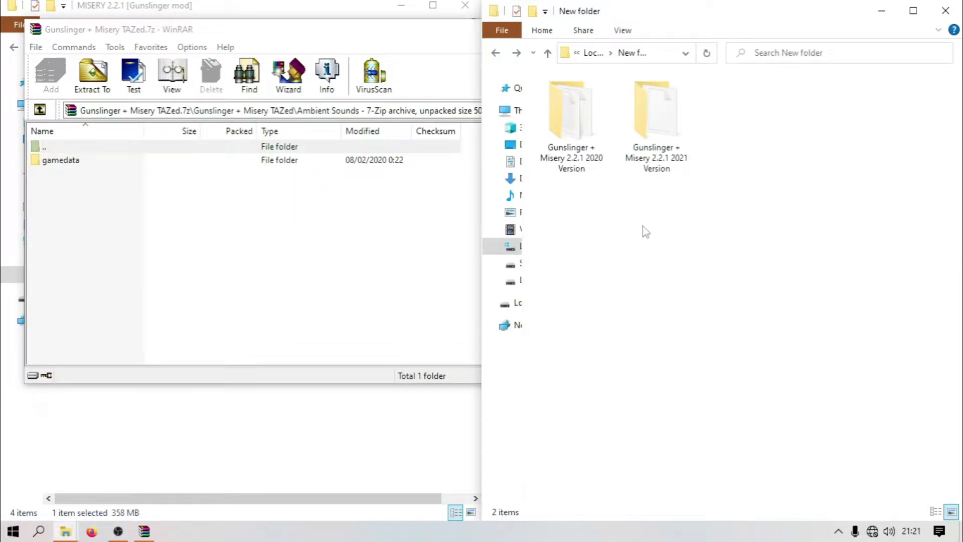
click(403, 40)
drag(734, 377, 486, 325)
Step: Extract the Ambient Sounds gamedata folder into the 2020 version's Misery 2.2.1 + Gunslinger folder, replacing the existing files
click(76, 160)
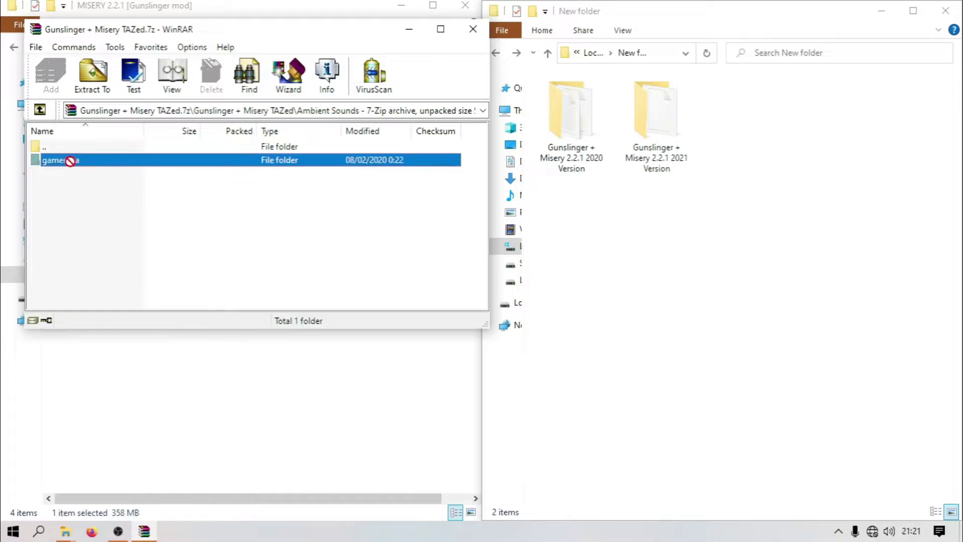
double_click(576, 133)
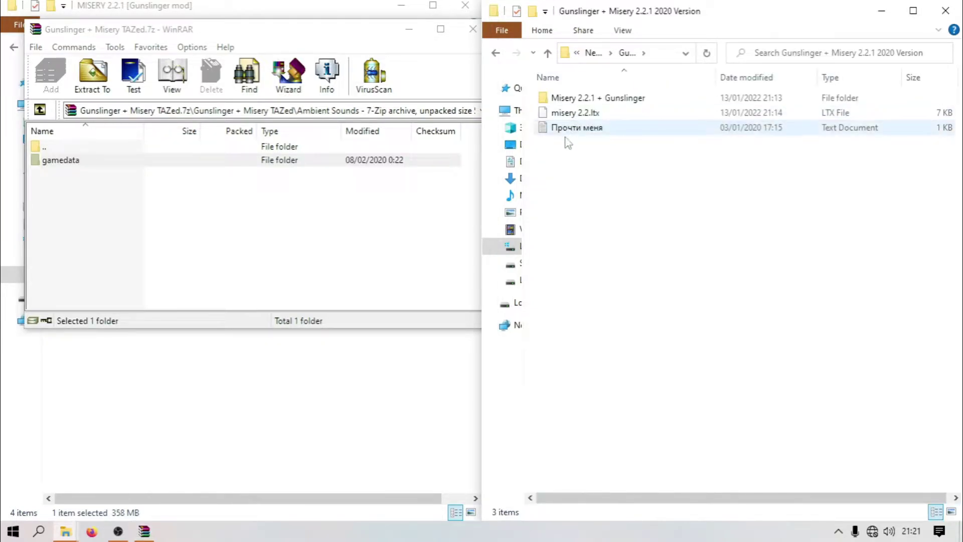
double_click(571, 98)
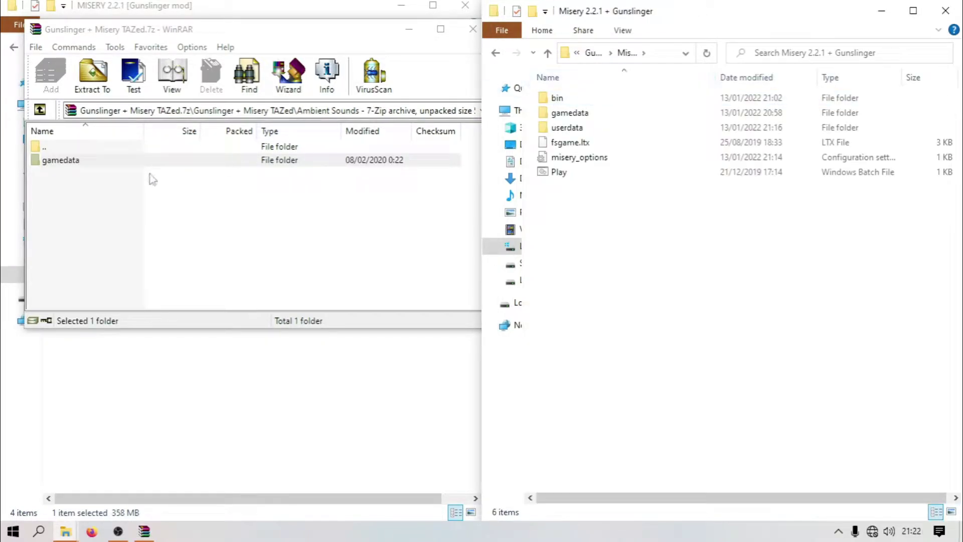
drag(50, 162, 585, 272)
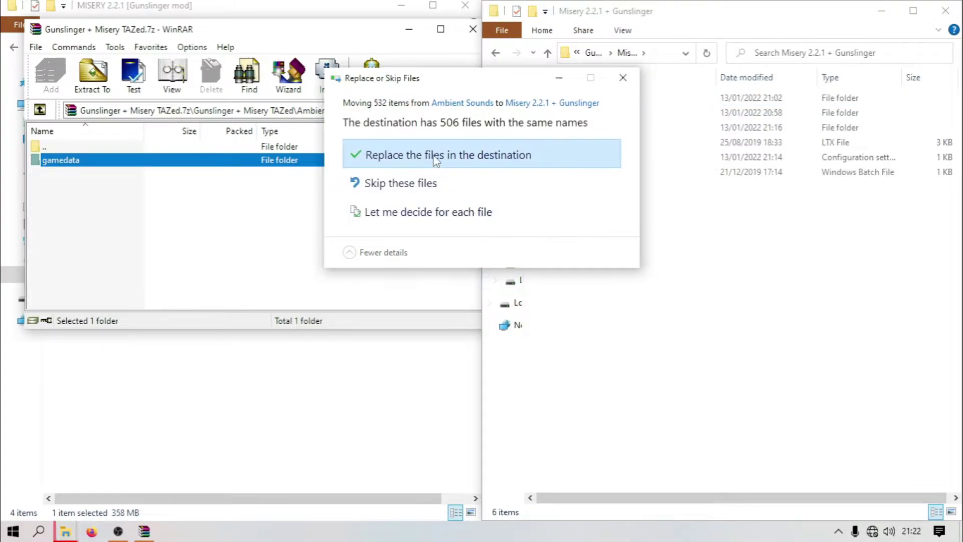
click(436, 159)
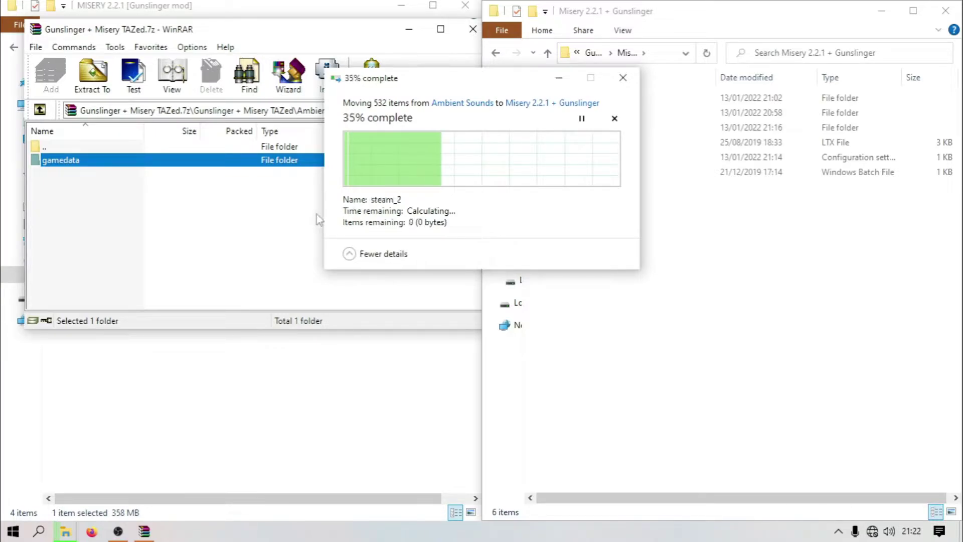
Step: Extract the gamedata folder from Diabolic Tushkanos sounds into Misery 2.2.1 + Gunslinger, replacing the existing files
click(40, 110)
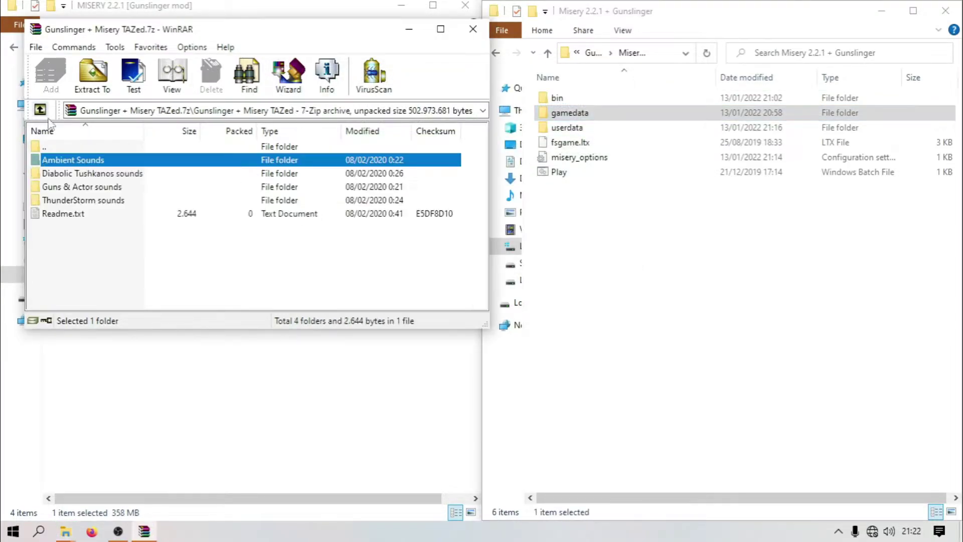
double_click(83, 175)
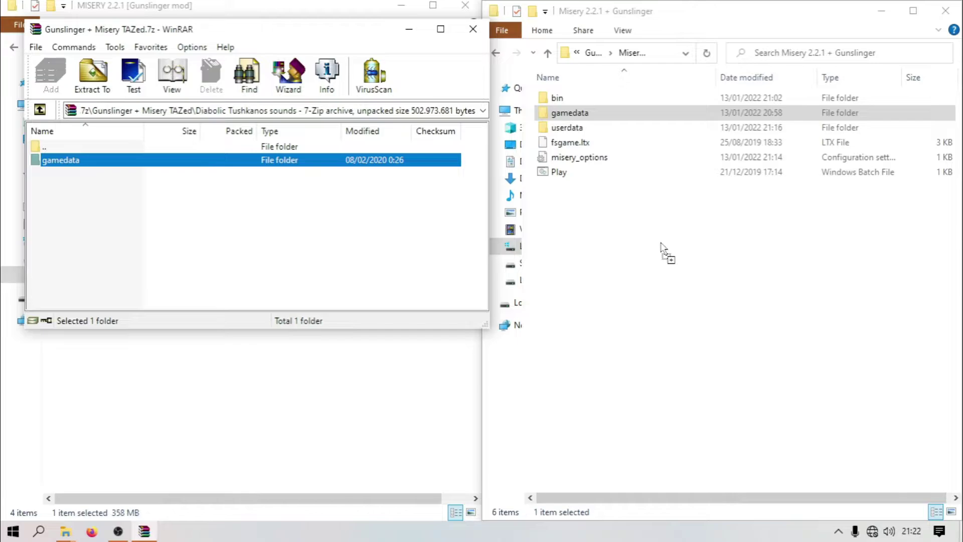
drag(660, 243, 657, 244)
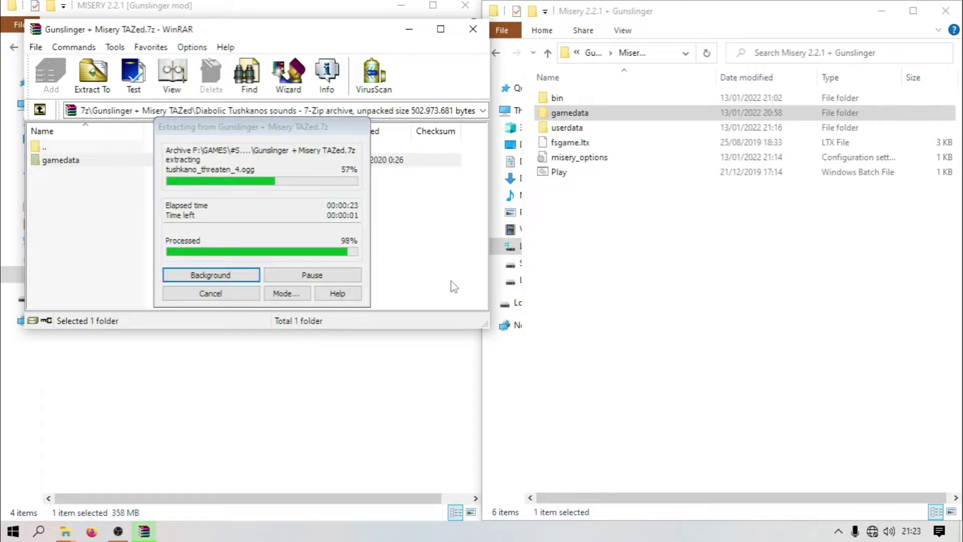
click(439, 159)
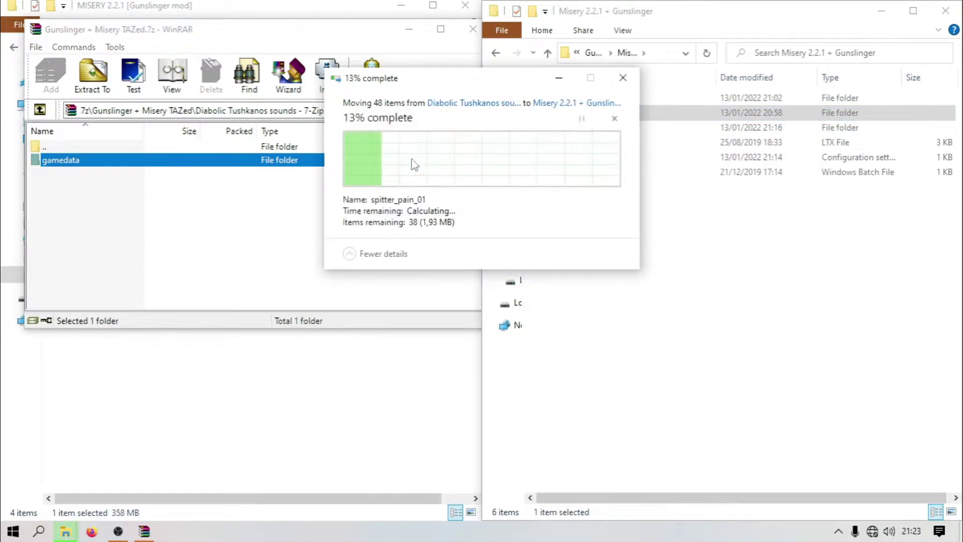
Step: Extract the gamedata folder from Guns & Actor sounds into Misery 2.2.1 + Gunslinger, replacing the existing files
click(40, 110)
double_click(83, 187)
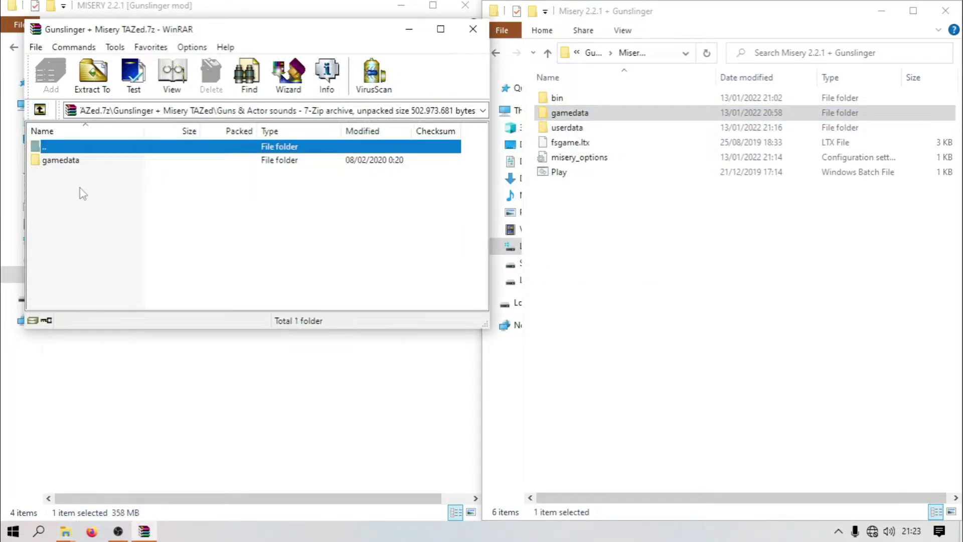
drag(64, 165, 572, 258)
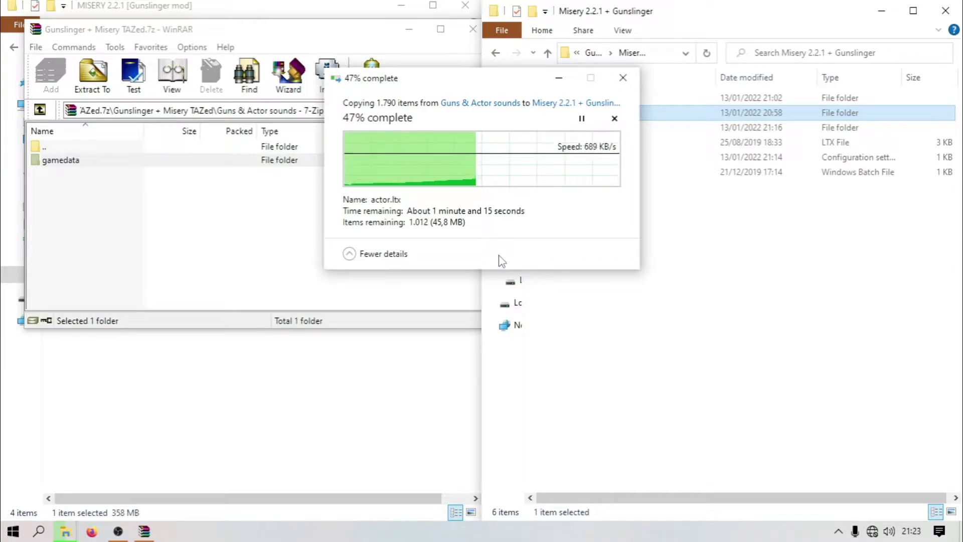
click(450, 160)
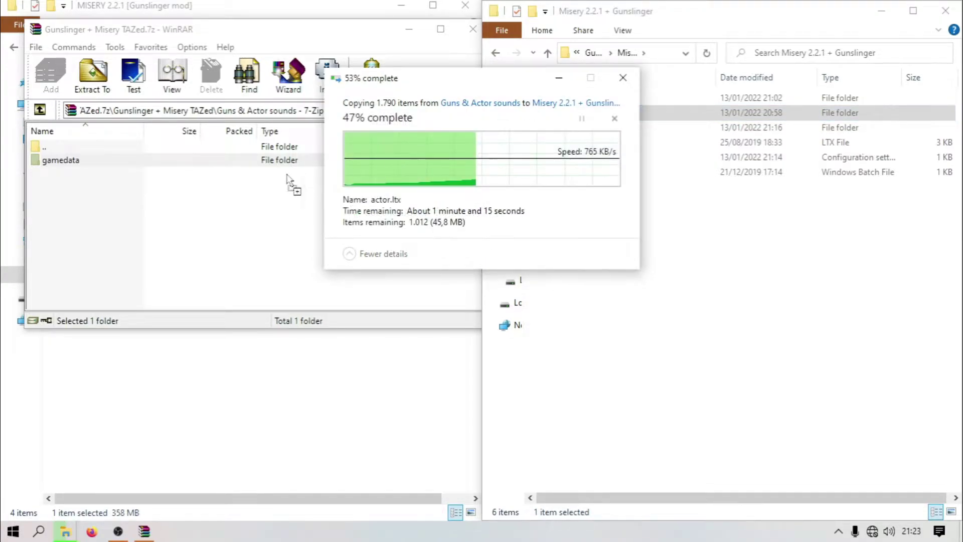
drag(84, 160, 301, 211)
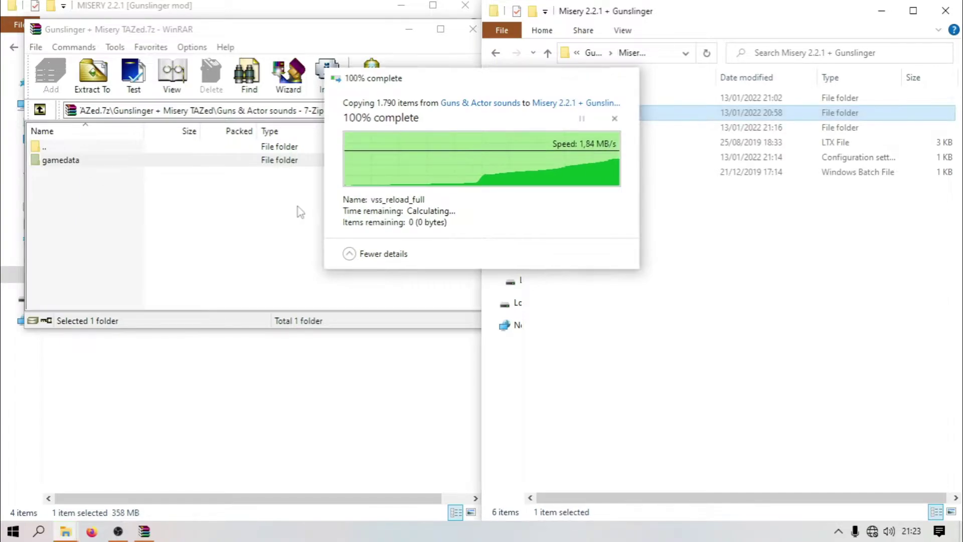
Step: Extract the gamedata folder from ThunderStorm sounds into Misery 2.2.1 + Gunslinger, replacing the existing files, and return to the archive's main folder
double_click(45, 145)
click(70, 201)
double_click(70, 200)
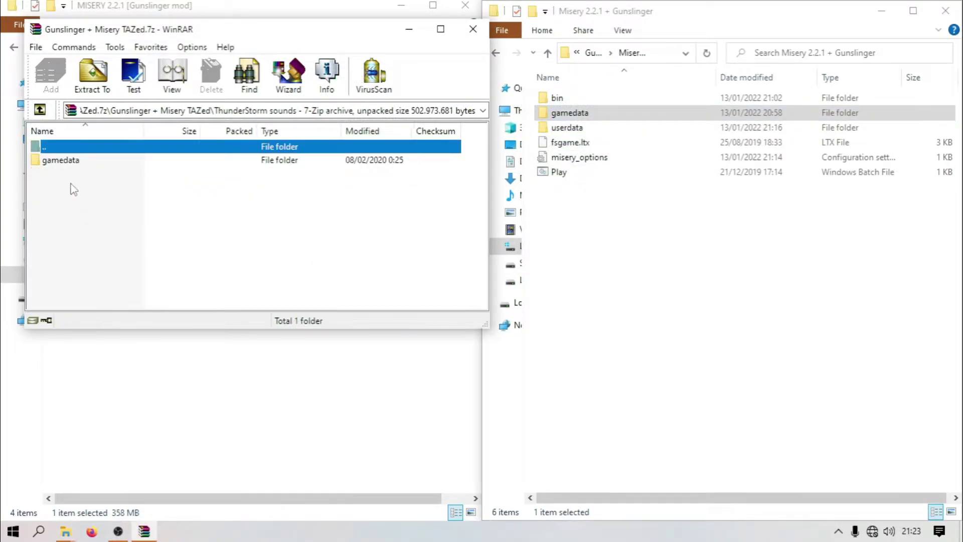
drag(70, 160, 128, 171)
drag(610, 240, 611, 241)
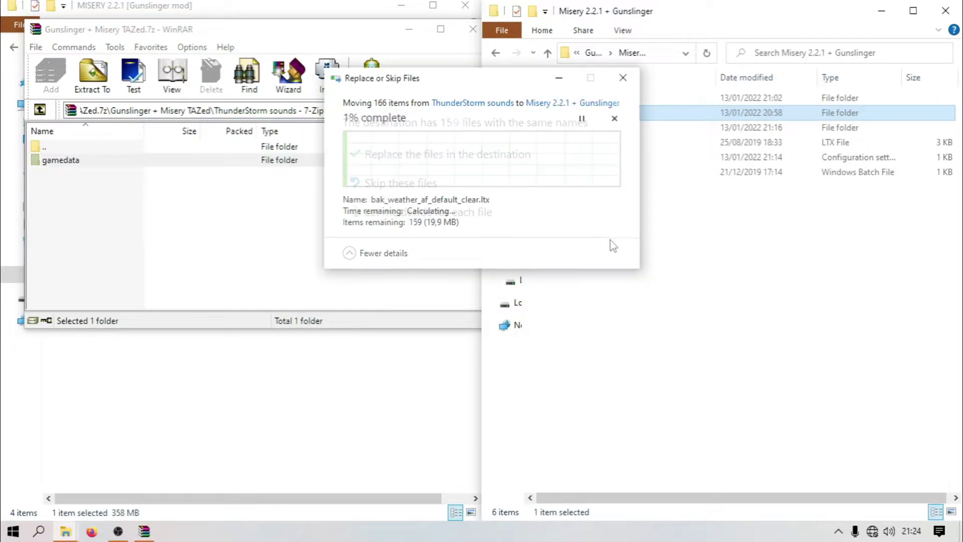
click(445, 159)
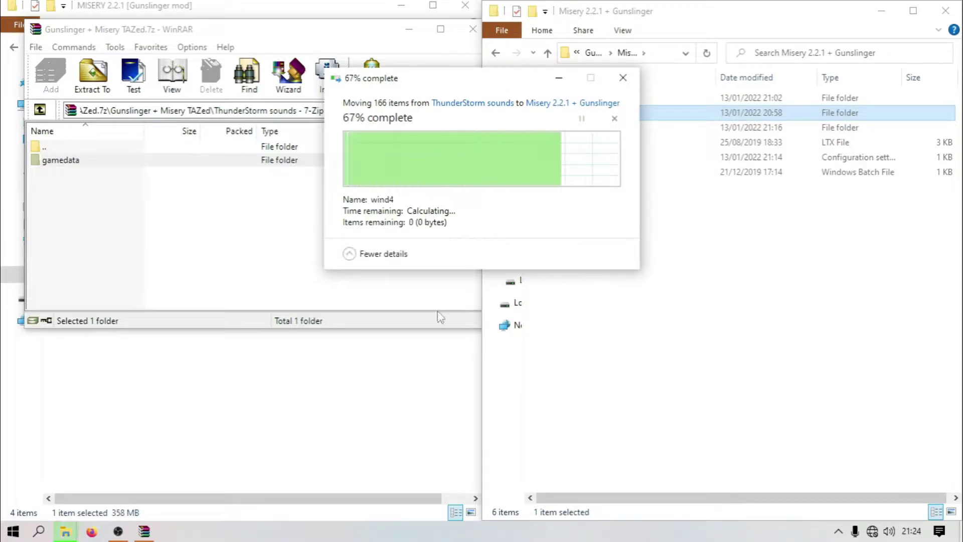
double_click(50, 146)
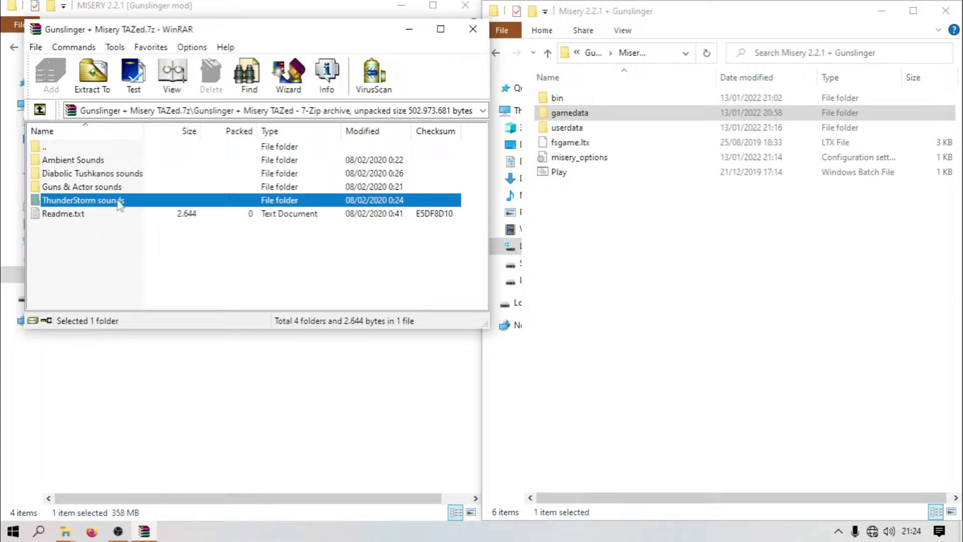
Step: Refresh the Misery 2.2.1 + Gunslinger folder, run its Play batch file and start a new game with Enter The Zone as USS Assaulter
right_click(592, 244)
click(606, 250)
right_click(601, 235)
click(633, 292)
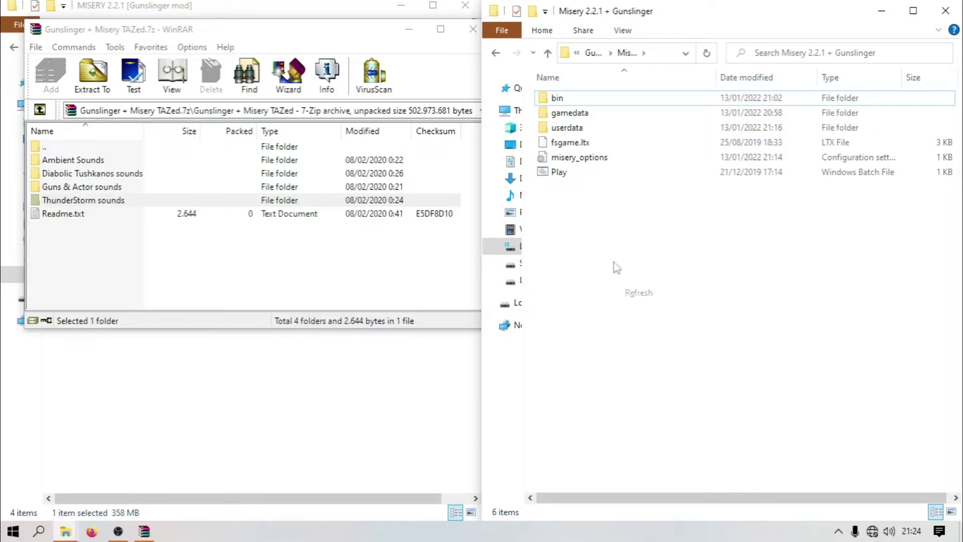
double_click(556, 172)
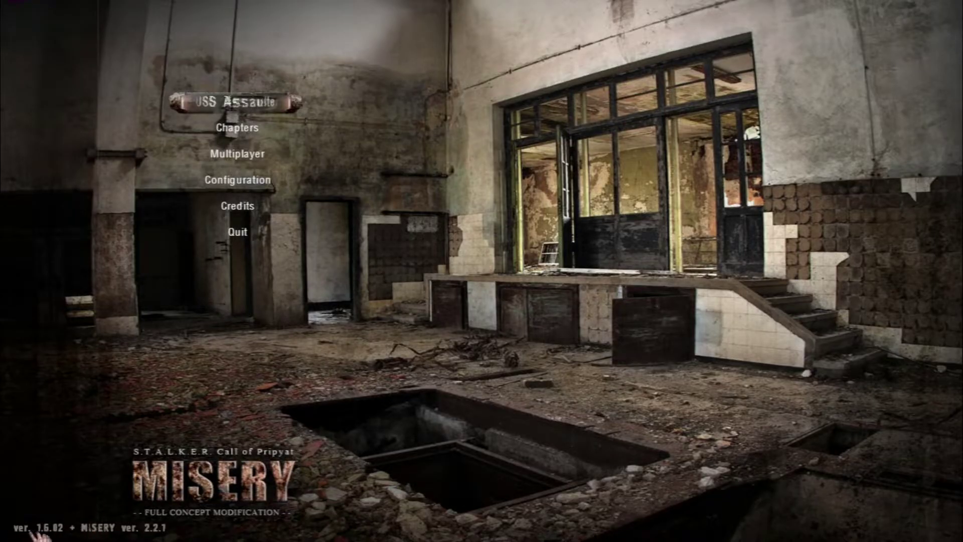
click(256, 103)
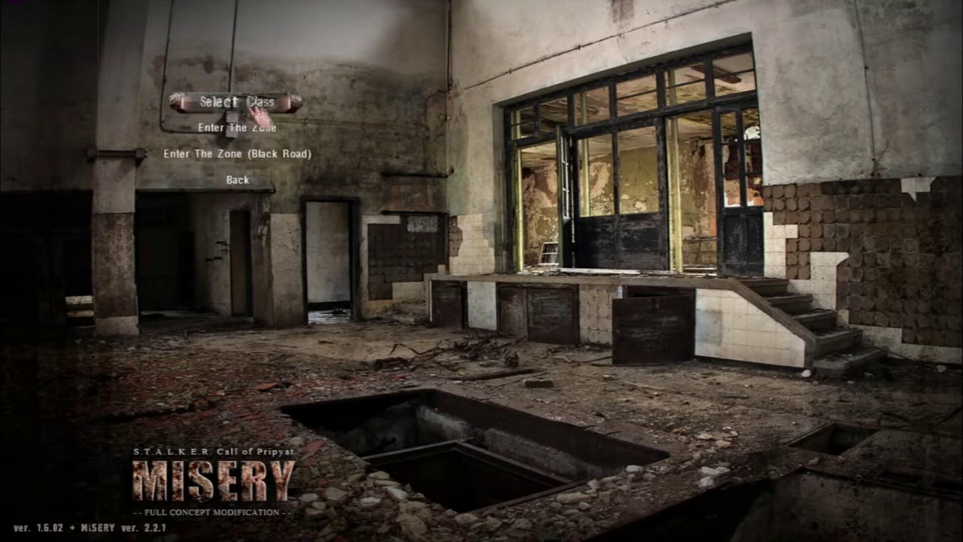
click(262, 134)
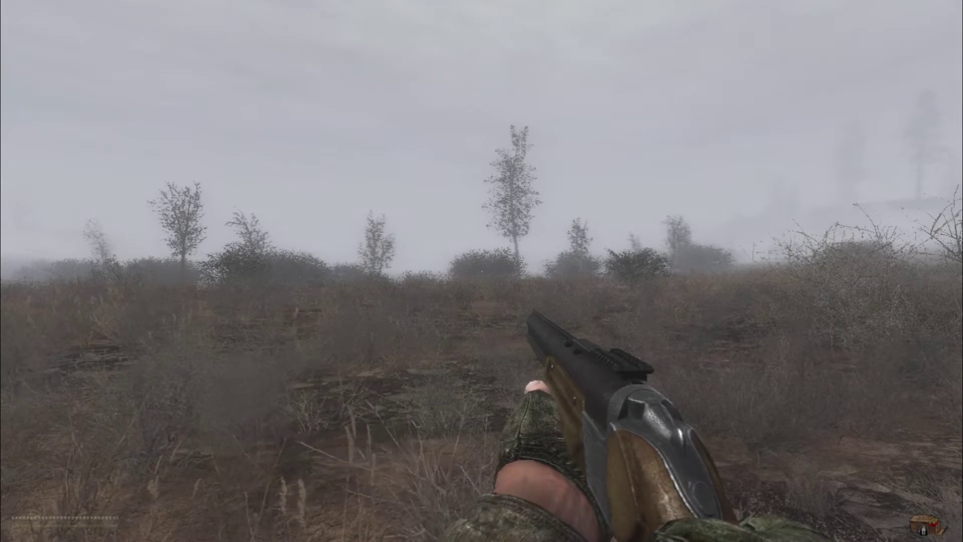
Step: Test the new game in the field and inspect the character's inventory and starting equipment
key(i)
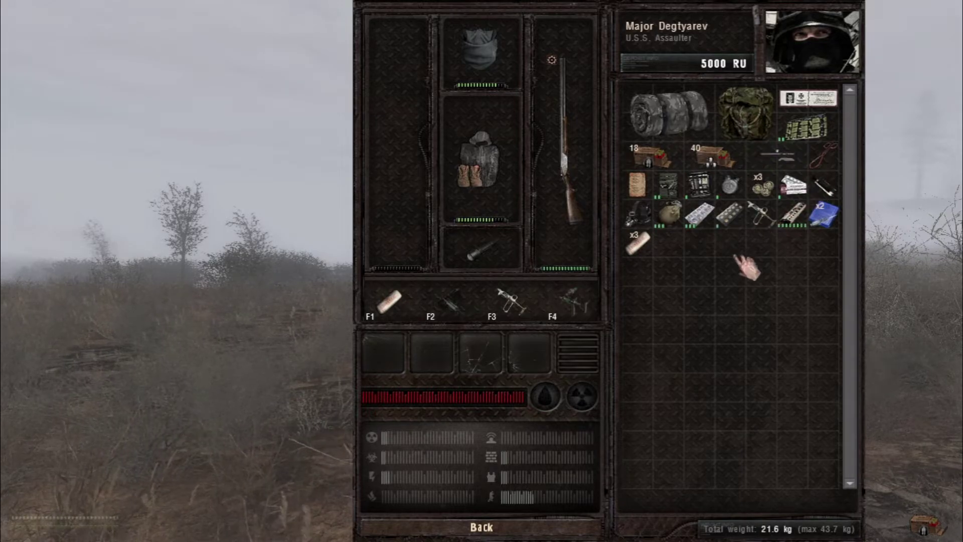
key(i)
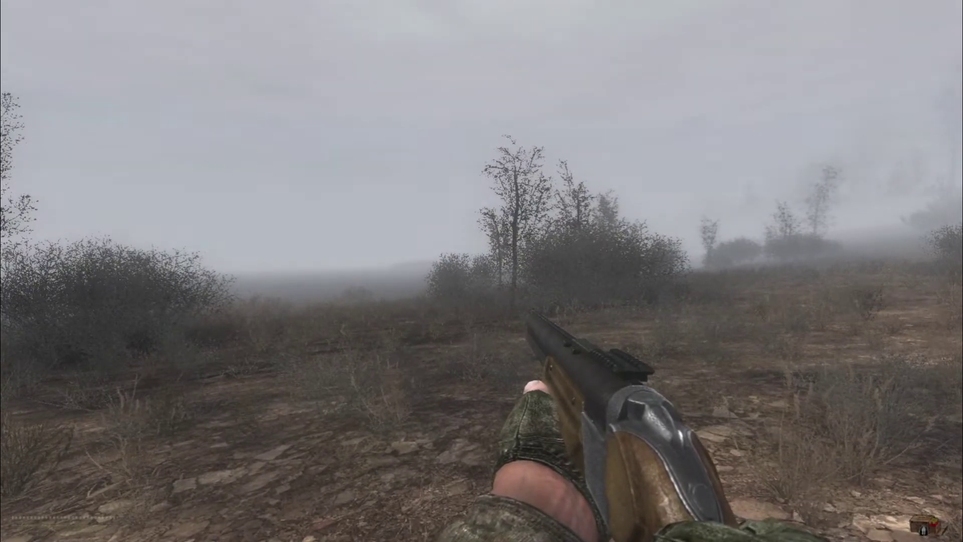
key(i)
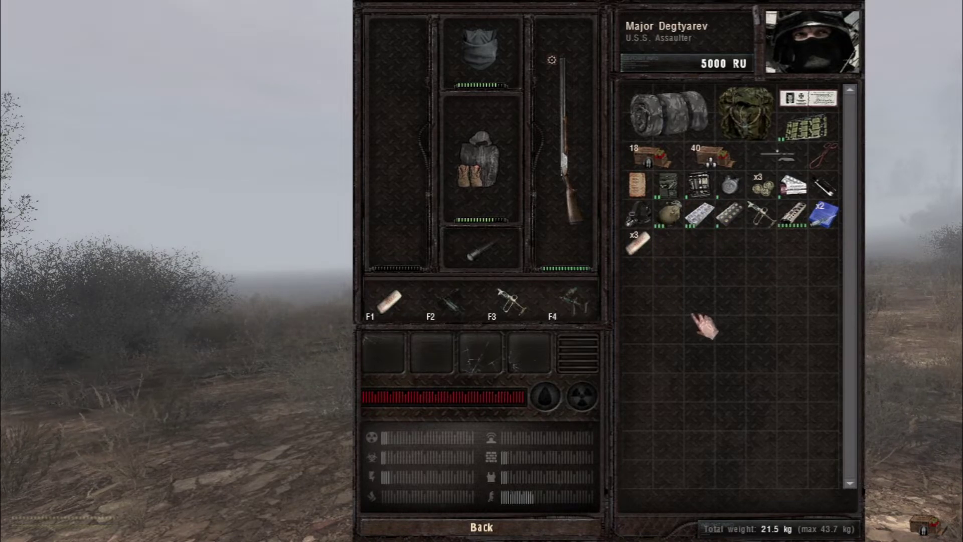
key(i)
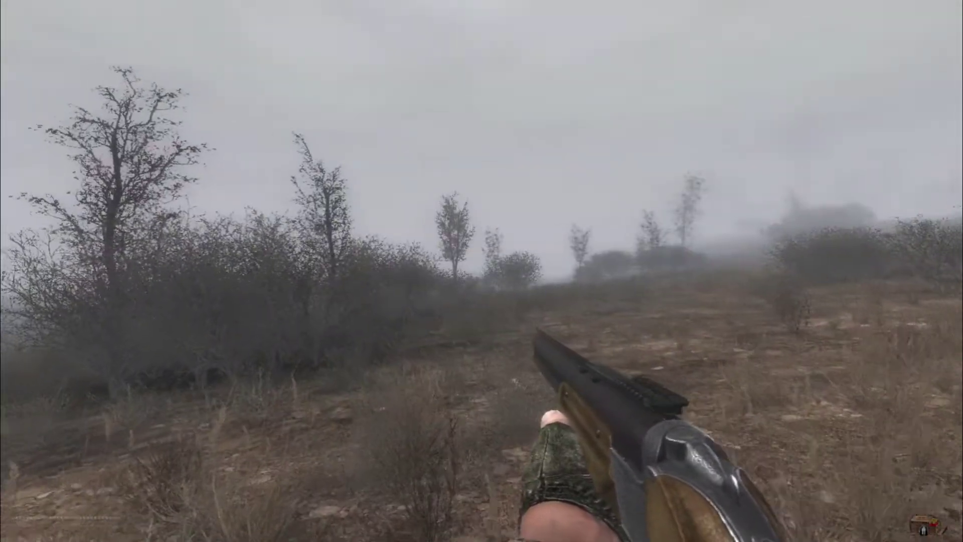
Step: Leave the running game by closing the current chapter and return to the main menu
key(Escape)
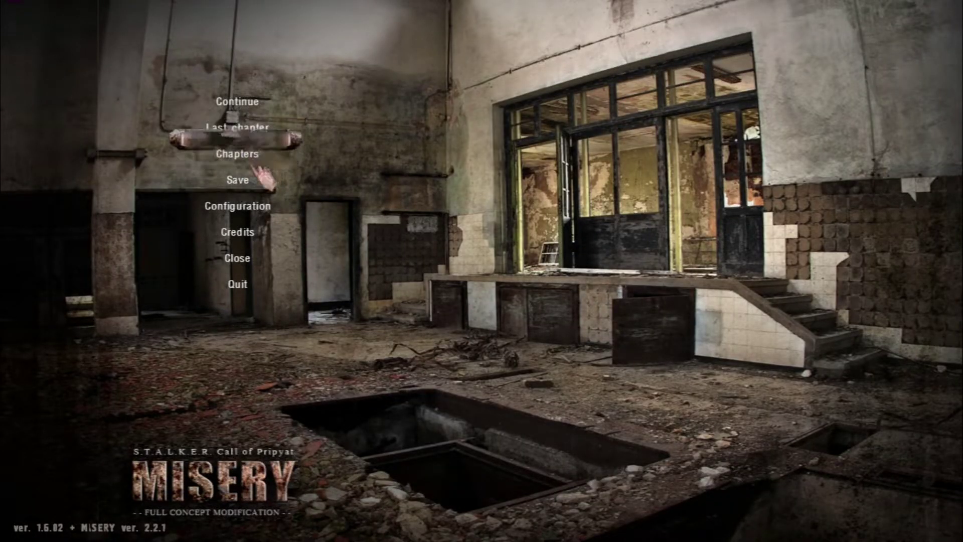
click(259, 264)
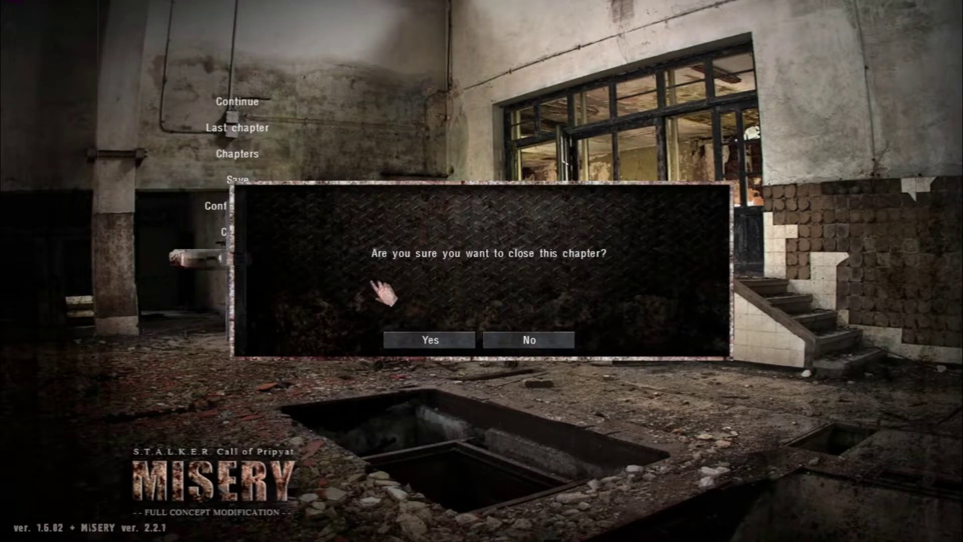
click(454, 346)
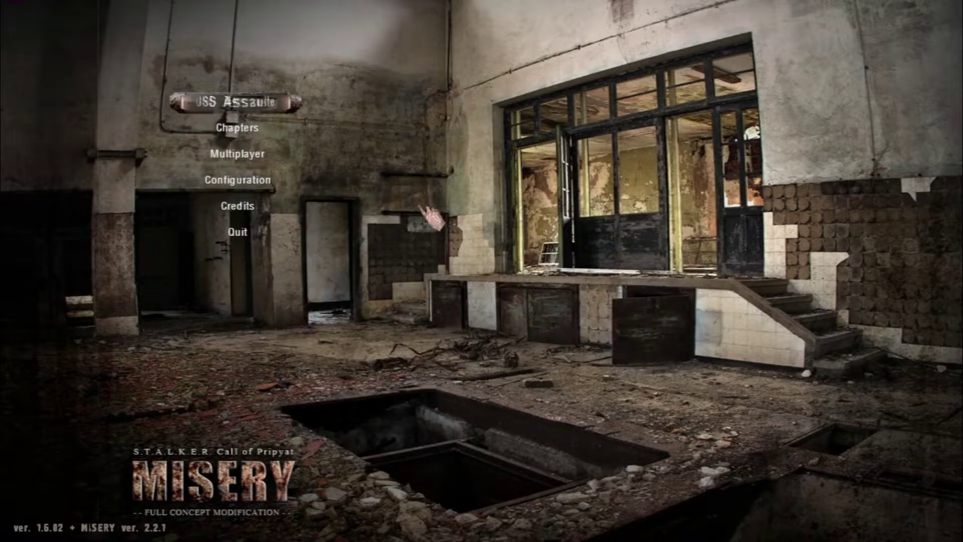
Step: Review the USS Assaulter class sheet in the class selection, accept the class and quit the game
click(244, 109)
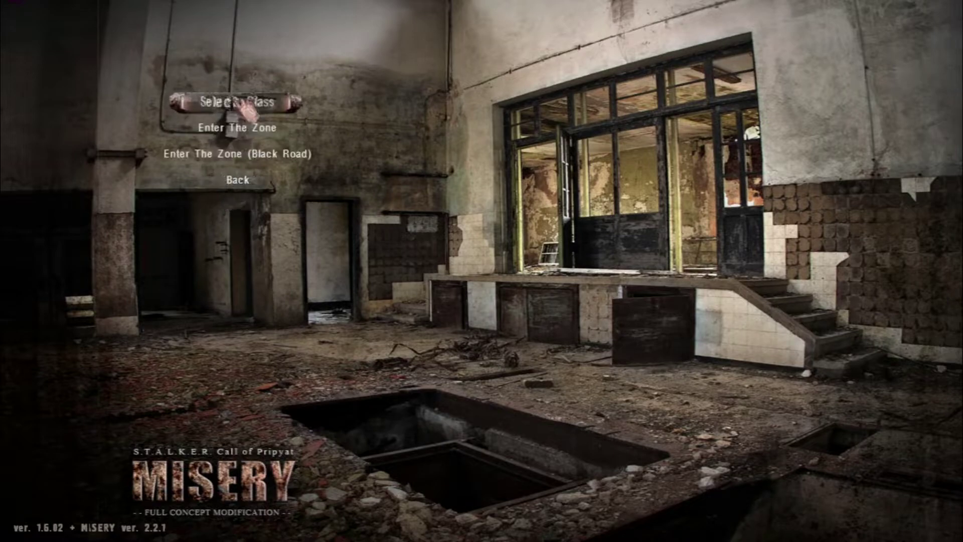
click(579, 70)
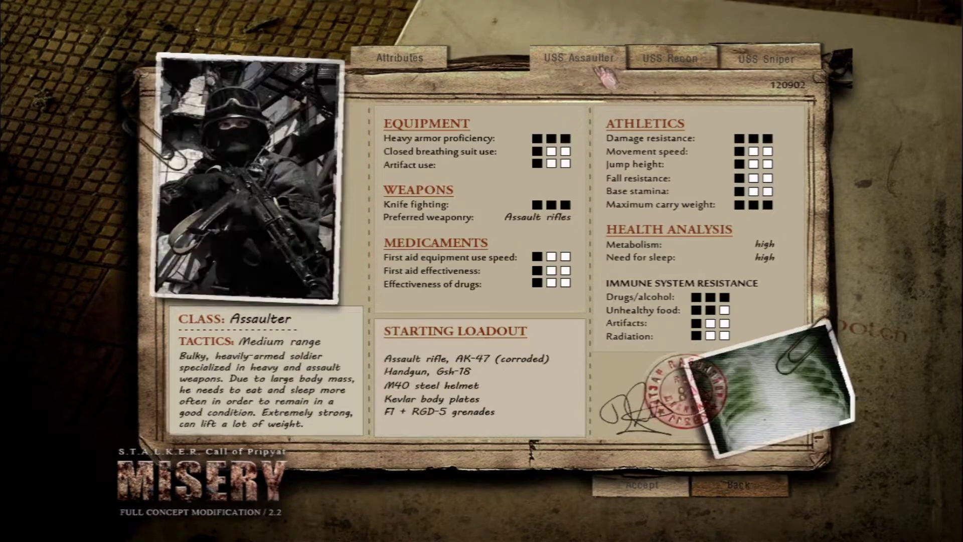
click(663, 483)
click(410, 341)
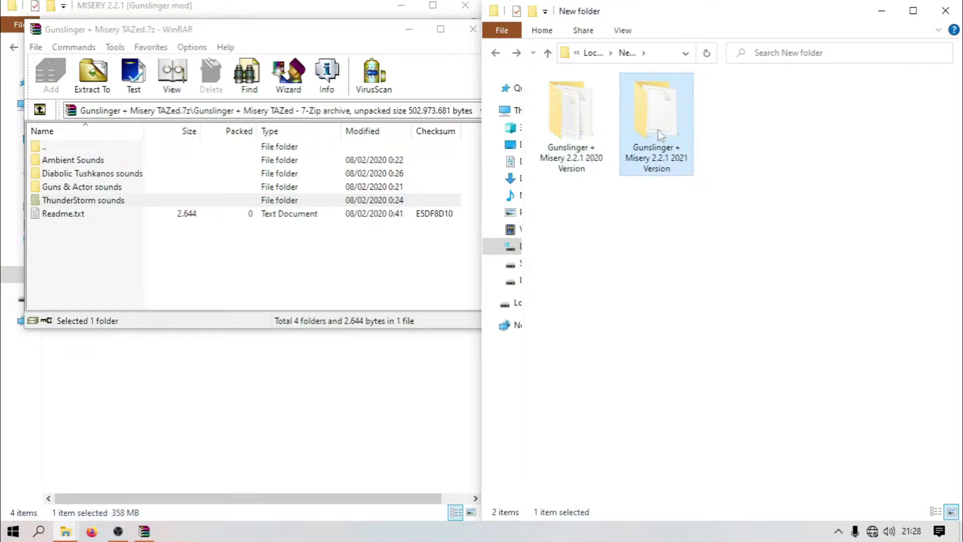
Step: Extract the Ambient Sounds gamedata folder into the 2021 version's S.T.A.L.K.E.R. Misery + Gunslinger folder, replacing the existing files
double_click(680, 169)
double_click(617, 98)
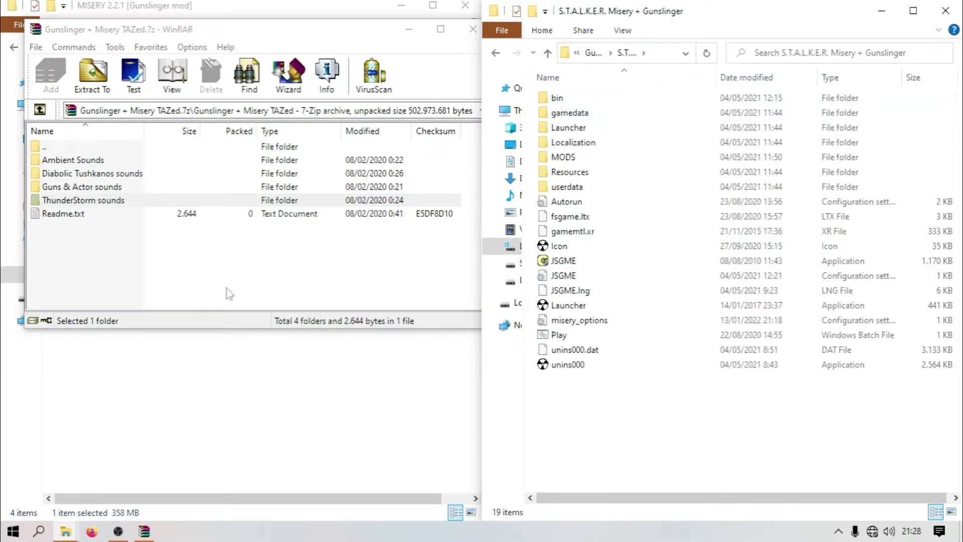
double_click(91, 162)
drag(56, 167, 617, 430)
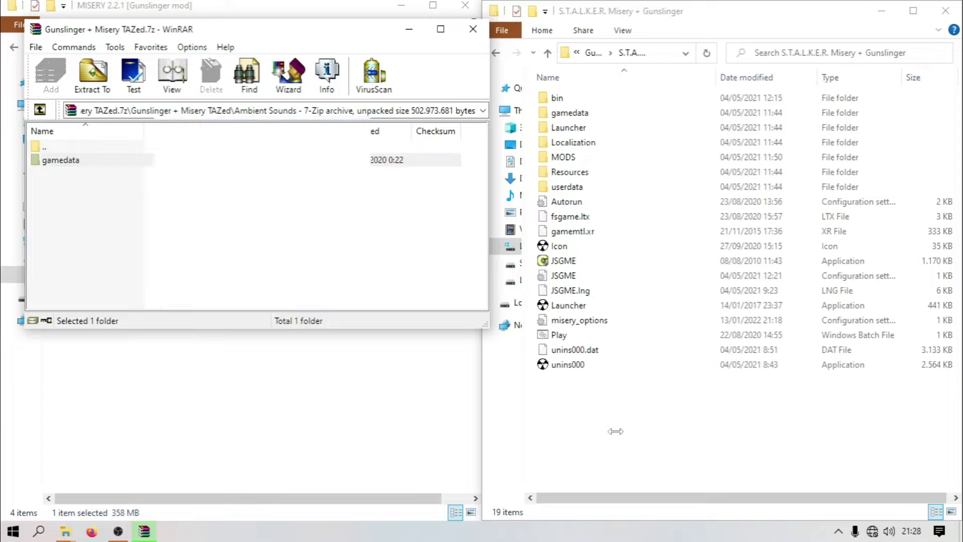
click(464, 159)
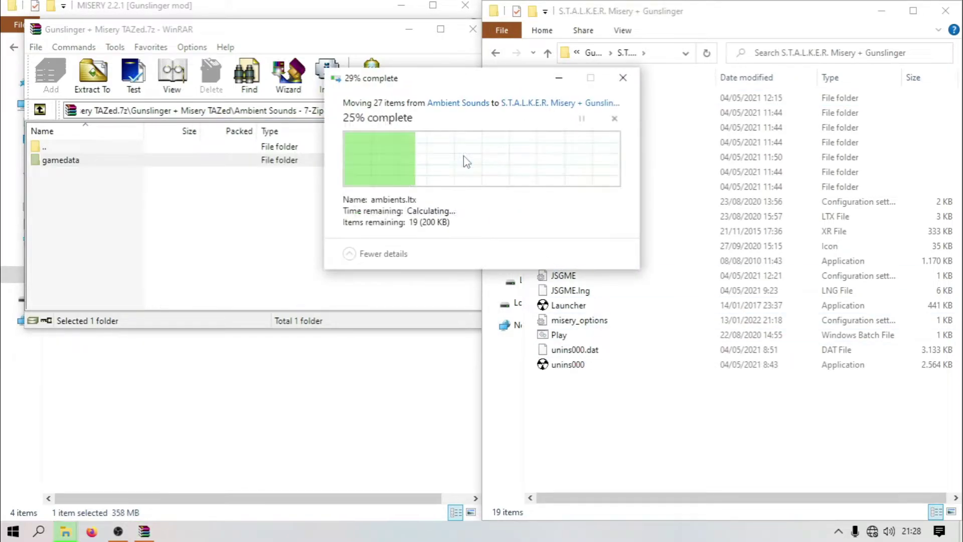
Step: Extract the gamedata folder from Diabolic Tushkanos sounds into S.T.A.L.K.E.R. Misery + Gunslinger
click(40, 109)
double_click(88, 171)
drag(75, 160, 594, 402)
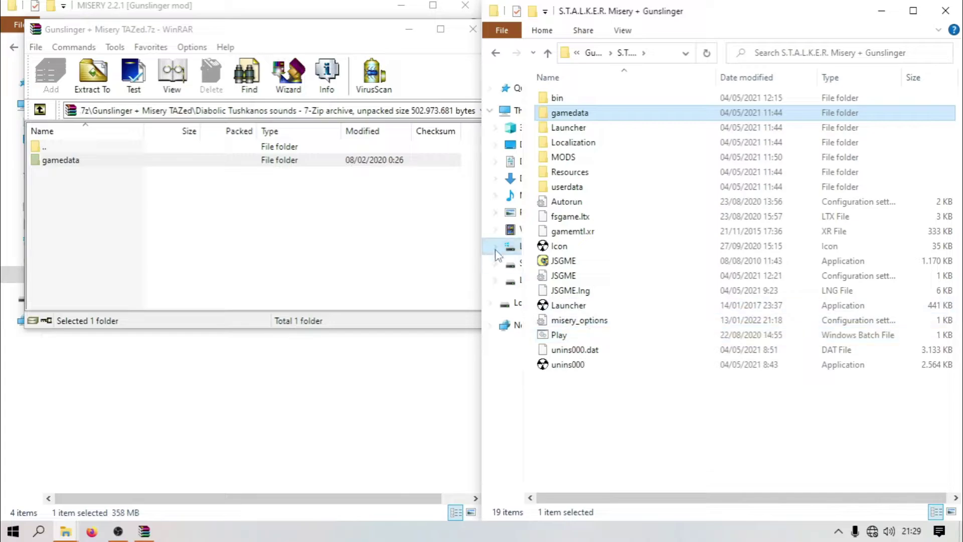
Step: Extract the gamedata folder from Guns & Actor sounds into S.T.A.L.K.E.R. Misery + Gunslinger, replacing the existing files
click(42, 113)
double_click(65, 187)
drag(55, 161, 562, 430)
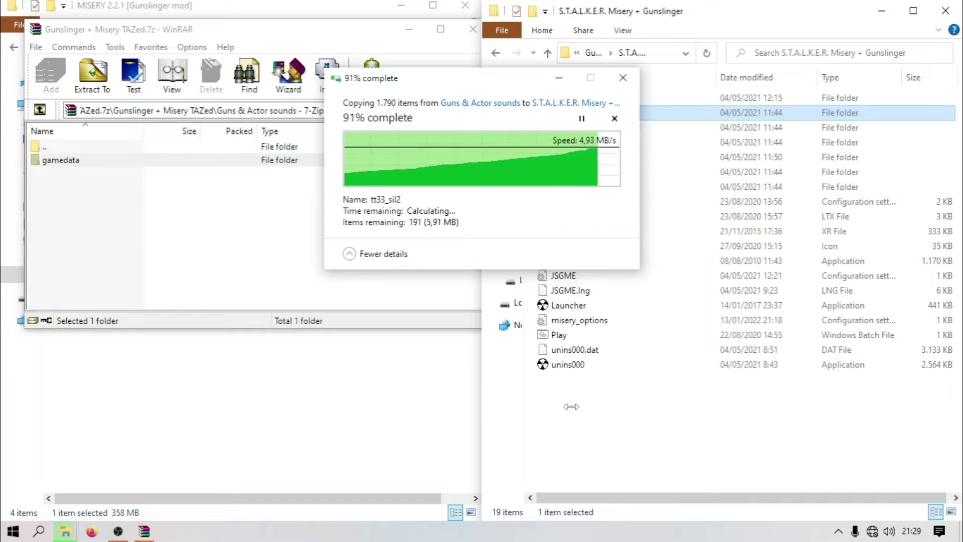
click(412, 153)
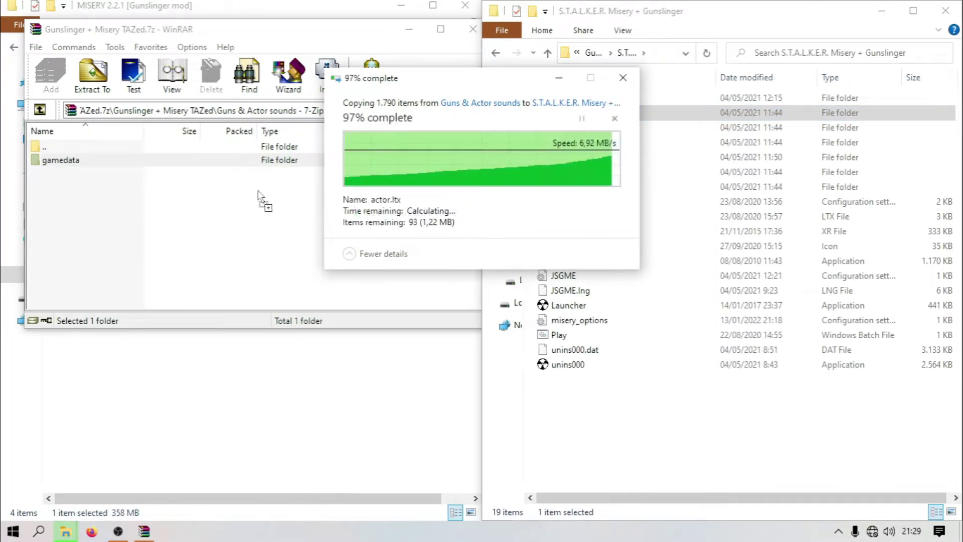
Step: Extract the gamedata folder from ThunderStorm sounds into S.T.A.L.K.E.R. Misery + Gunslinger, replacing the existing files
double_click(46, 147)
double_click(75, 200)
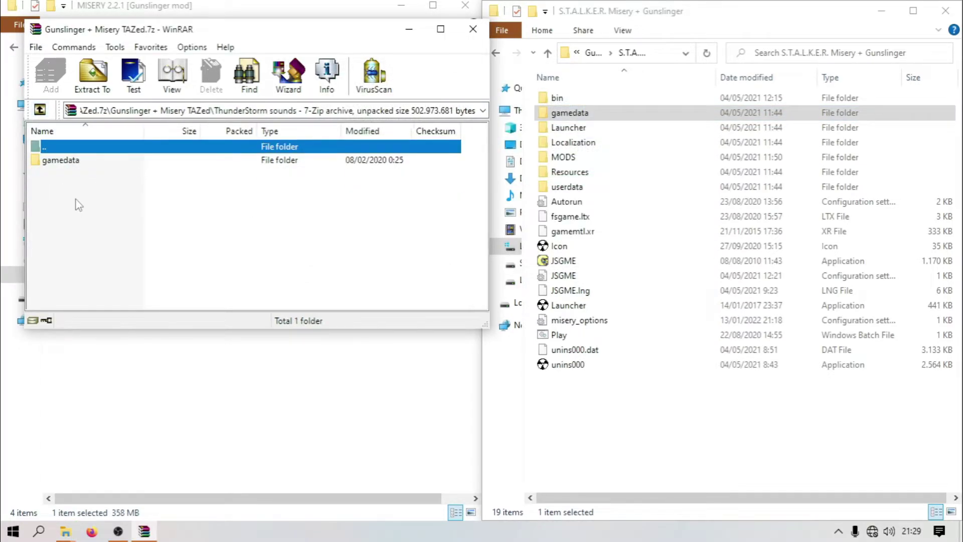
drag(75, 160, 580, 442)
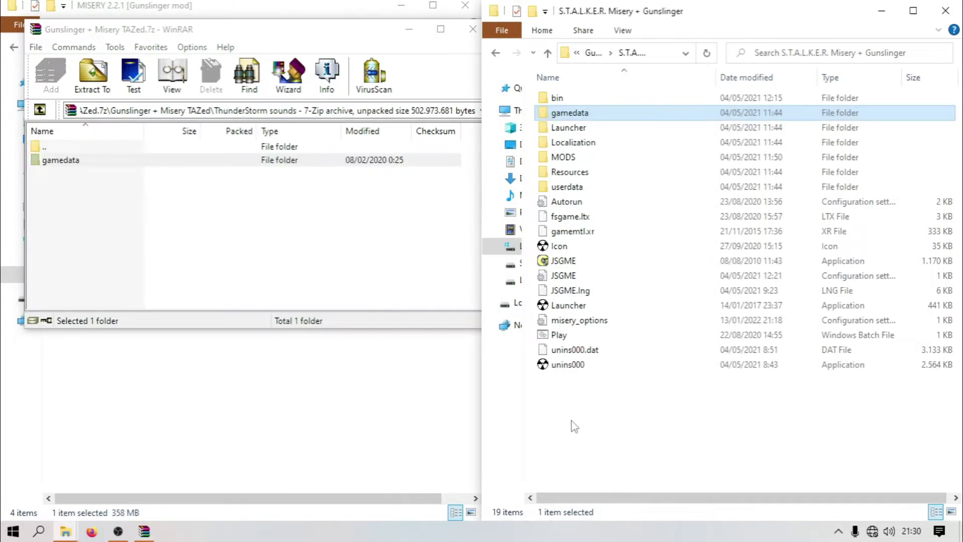
click(481, 156)
Step: Close the Gunslinger + Misery TAZed archive and refresh the S.T.A.L.K.E.R. Misery + Gunslinger folder
right_click(580, 418)
click(393, 204)
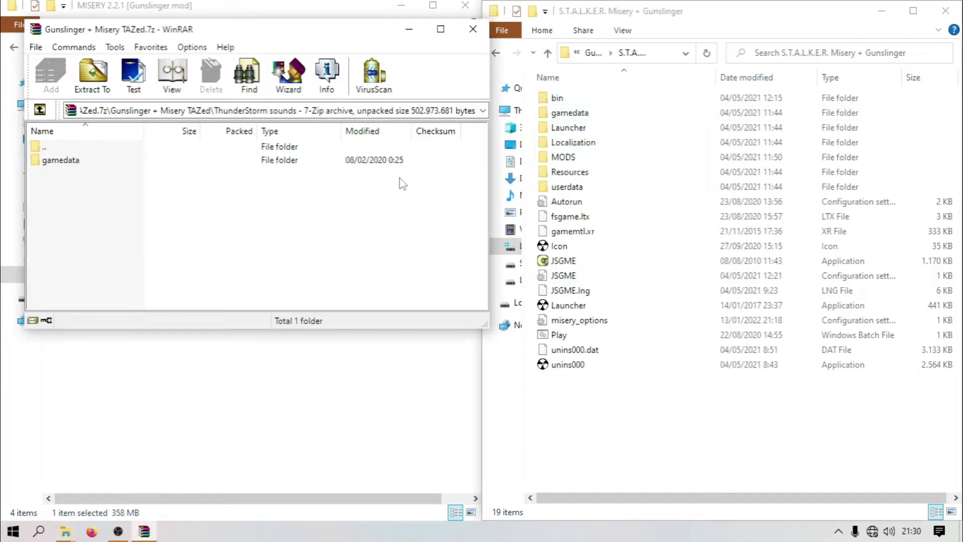
click(471, 38)
right_click(599, 216)
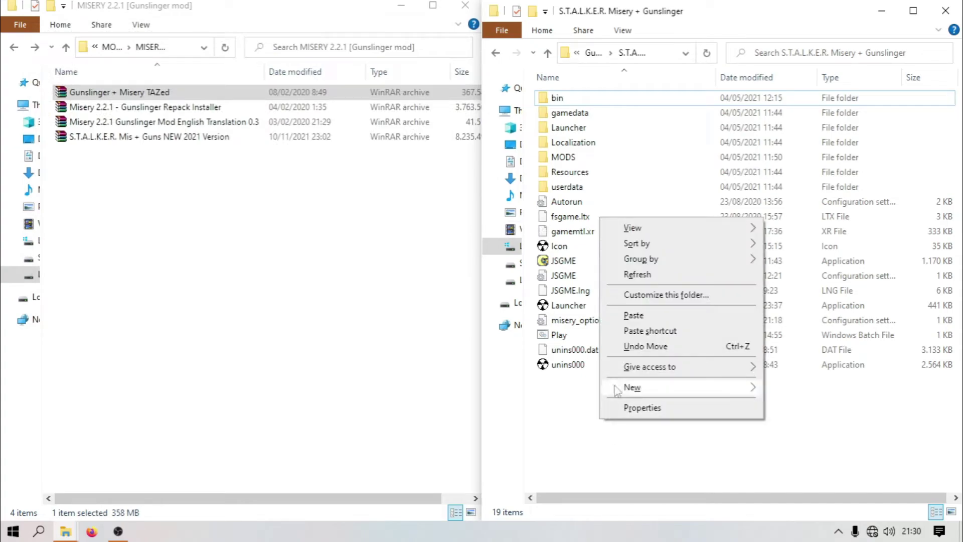
click(644, 275)
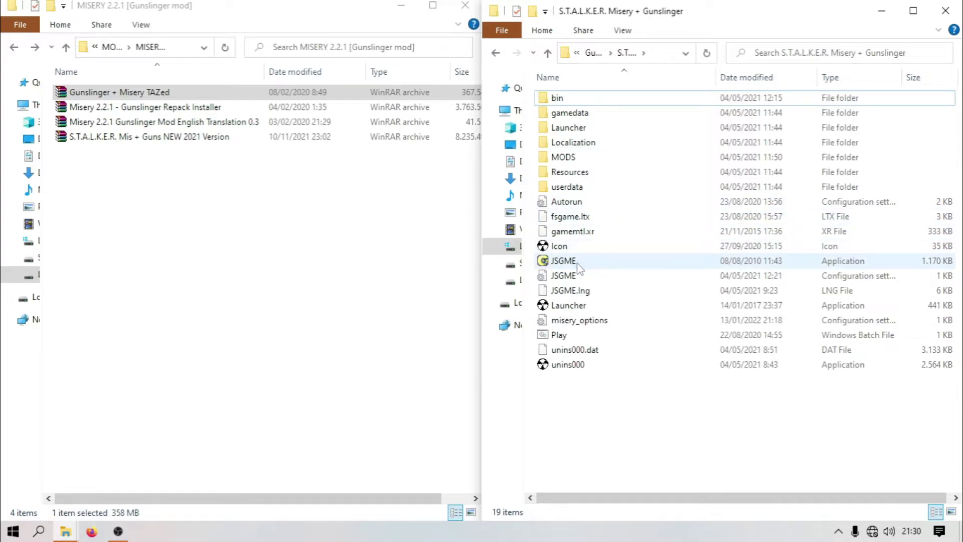
Step: Run the 2021 version's Launcher, start the game with Играть and begin a new game with Войти в Зону
mouse_move(564, 267)
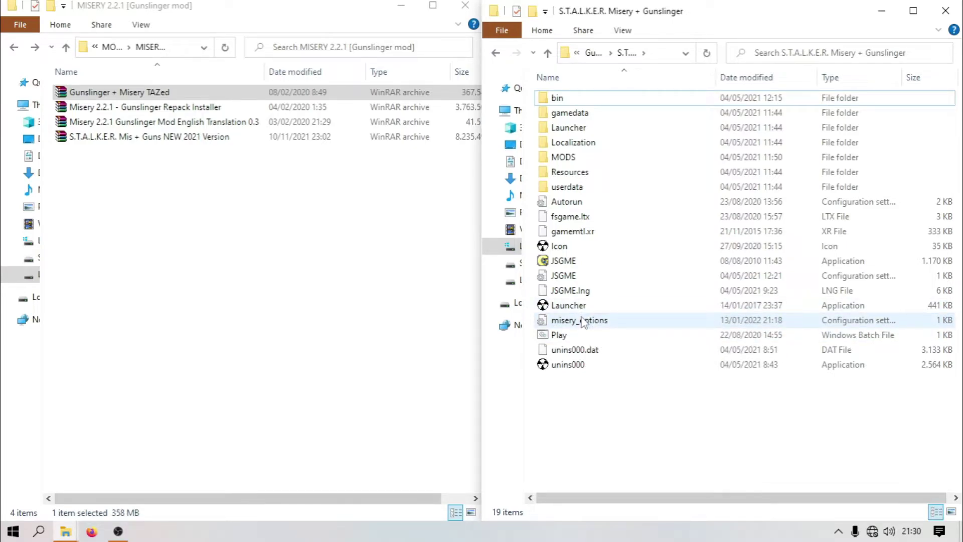
double_click(567, 305)
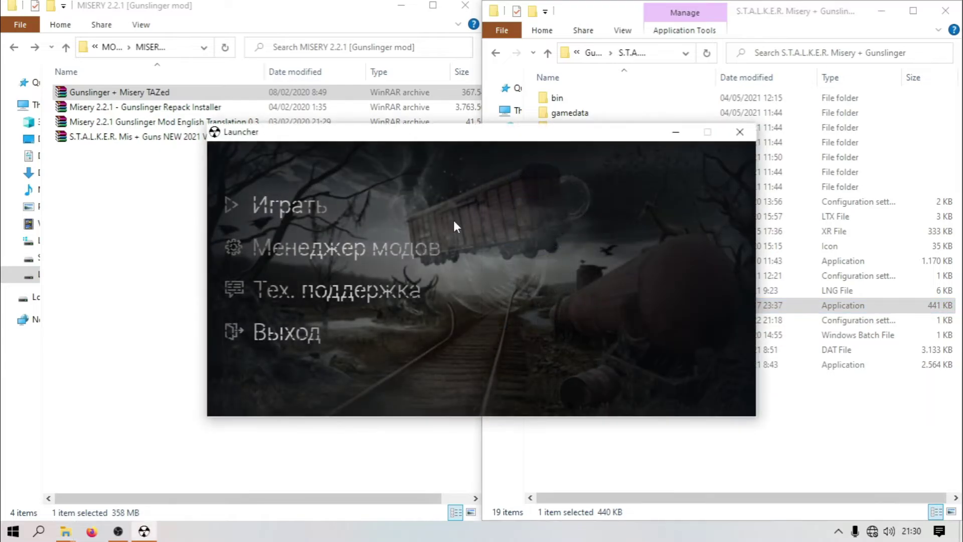
click(303, 204)
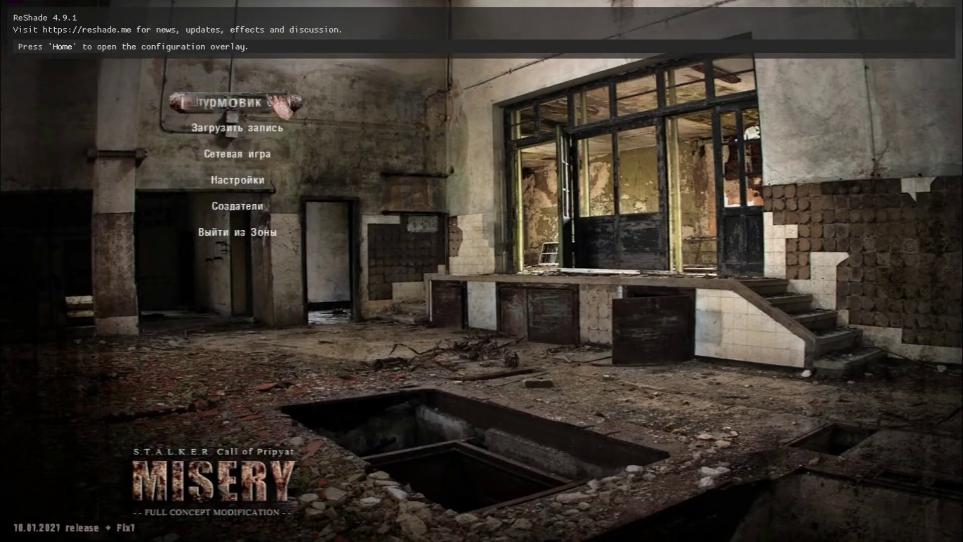
click(271, 103)
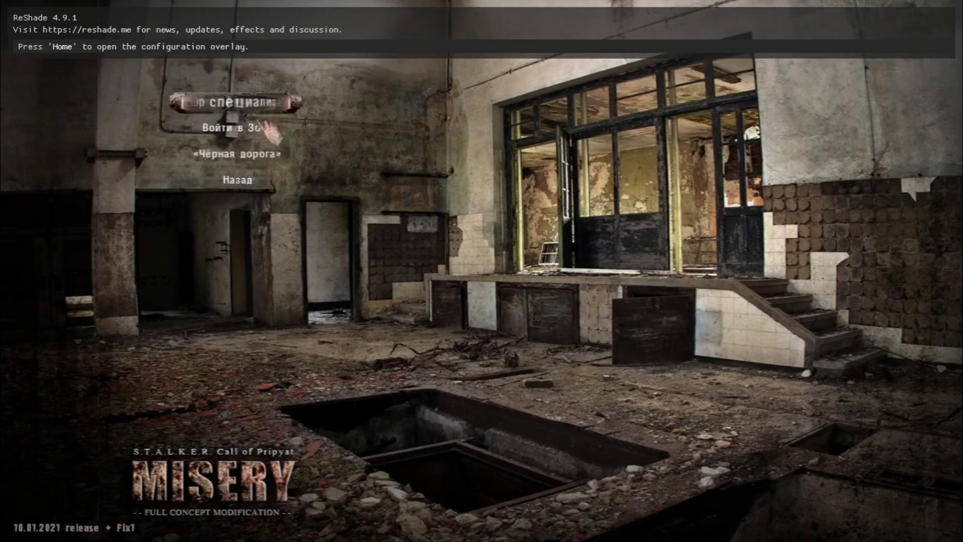
click(270, 140)
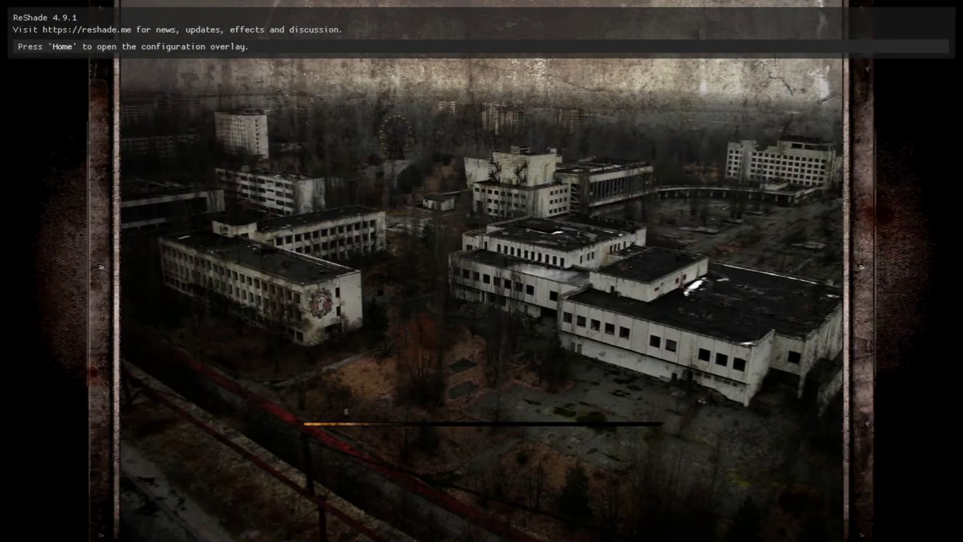